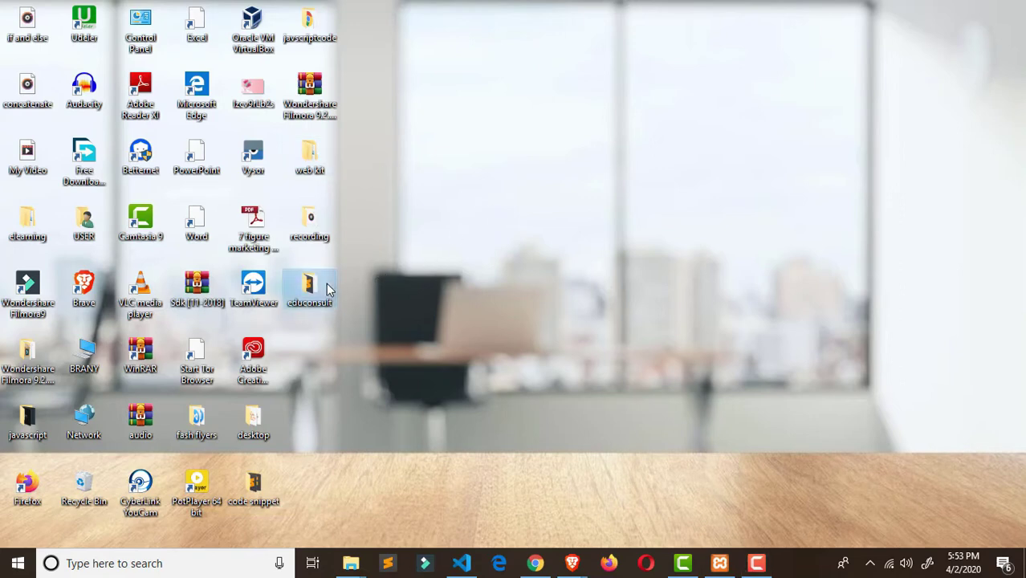
Step: Send the old educonsult desktop folder to the Recycle Bin
{"action": "key", "text": "Delete"}
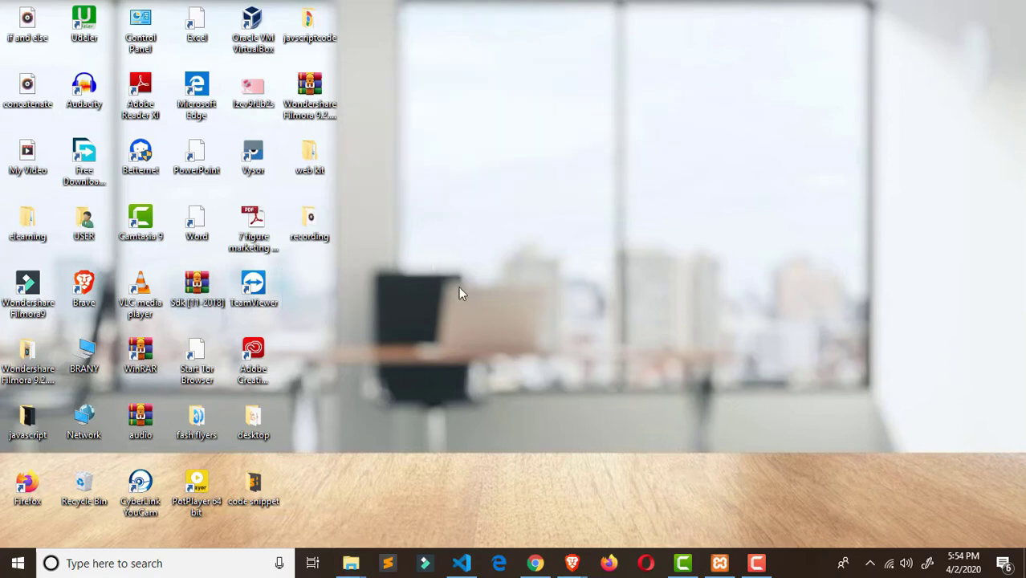
Step: Create a new empty folder named 'educonsult' on the desktop
{"action": "right_click", "coordinate": [562, 413]}
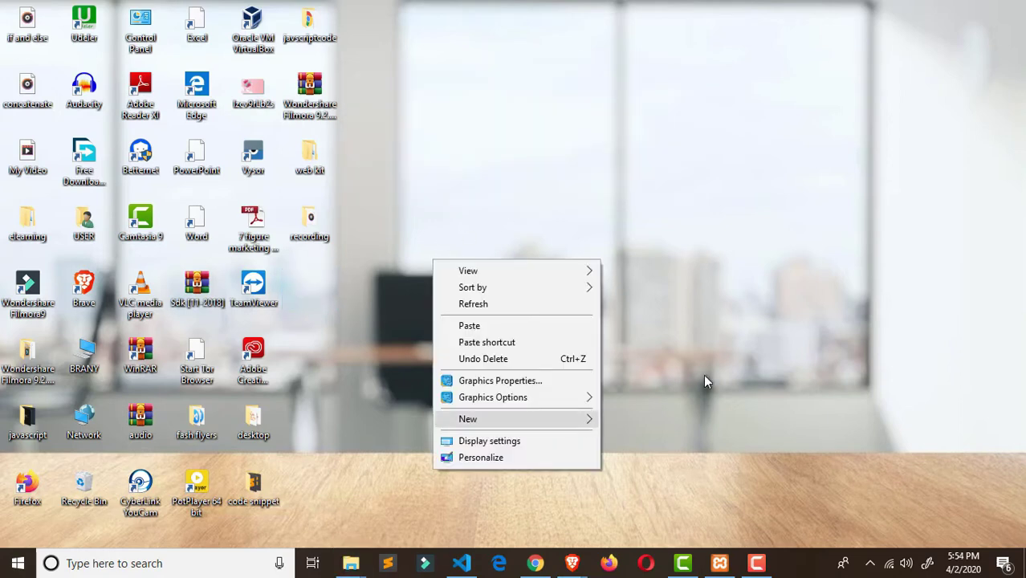
{"action": "left_click", "coordinate": [649, 246]}
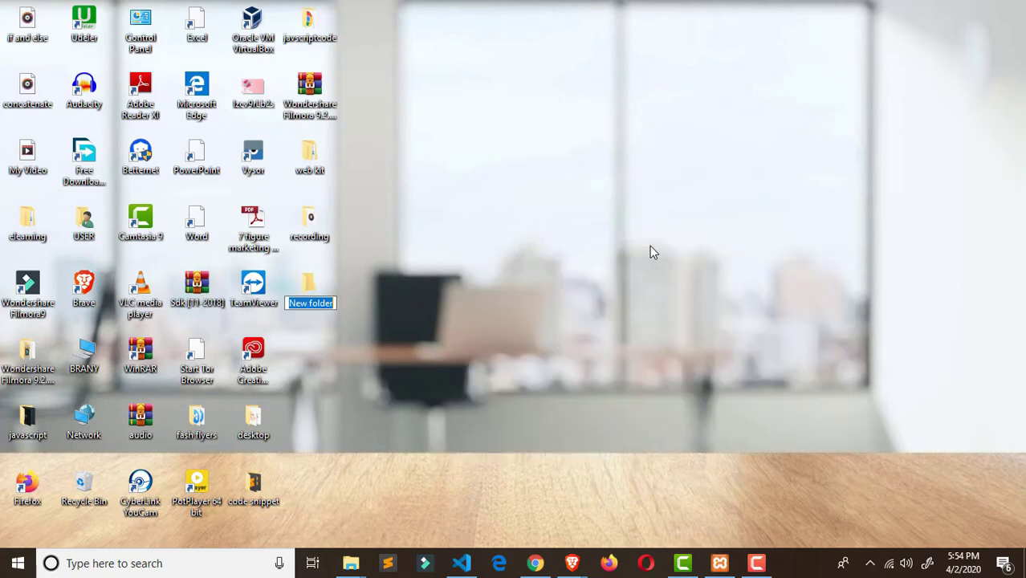
{"action": "type", "text": "educ"}
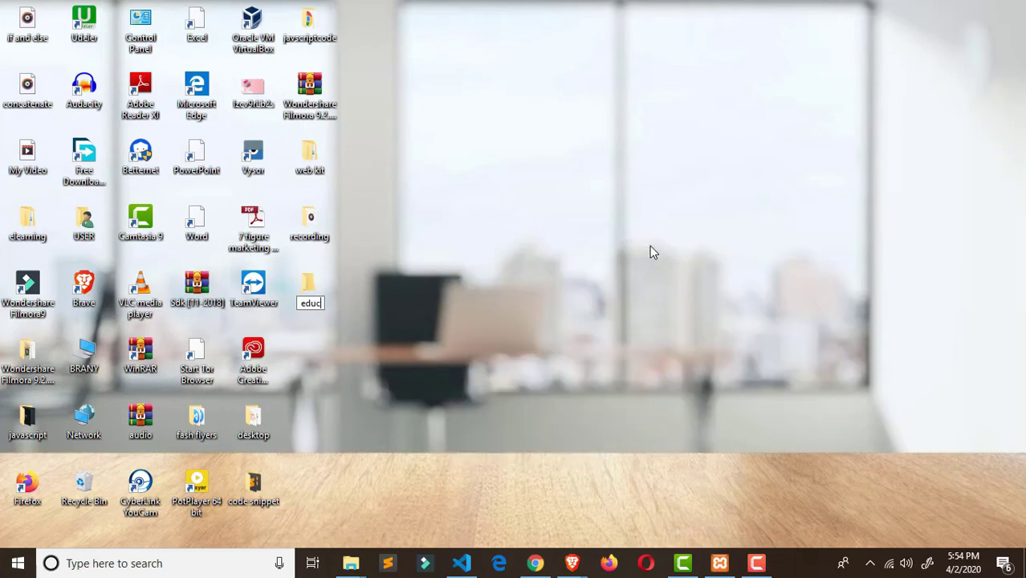
{"action": "type", "text": "onsult"}
{"action": "key", "text": "Return"}
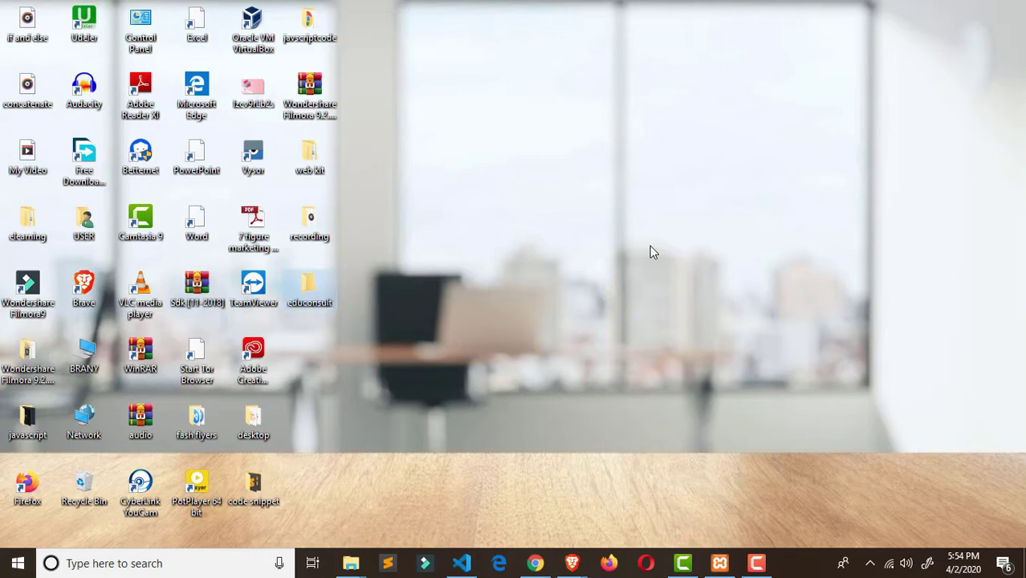
Step: Delete the old wordpress folder inside web kit
{"action": "double_click", "coordinate": [309, 154]}
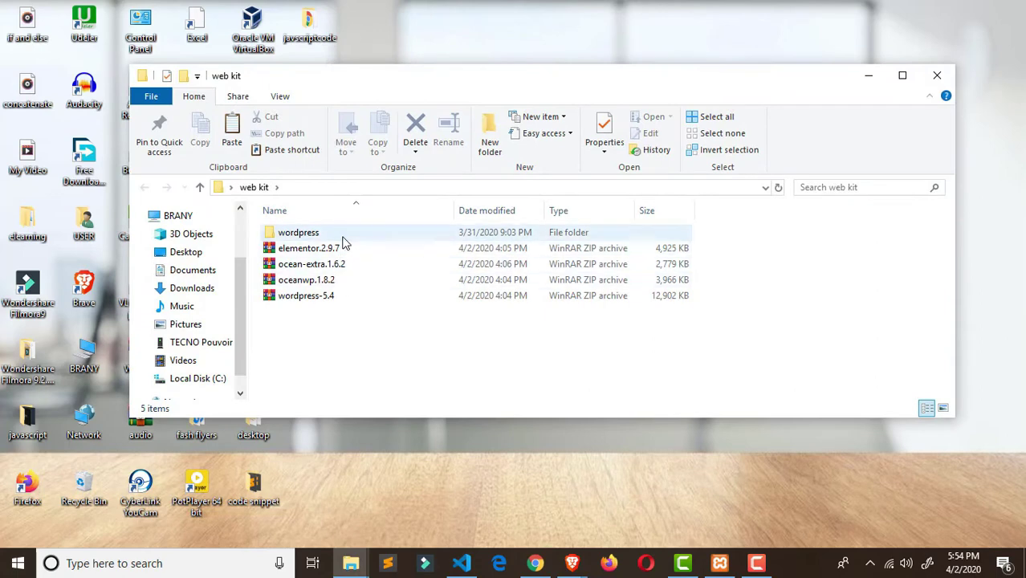
{"action": "left_click", "coordinate": [343, 238]}
{"action": "key", "text": "Delete"}
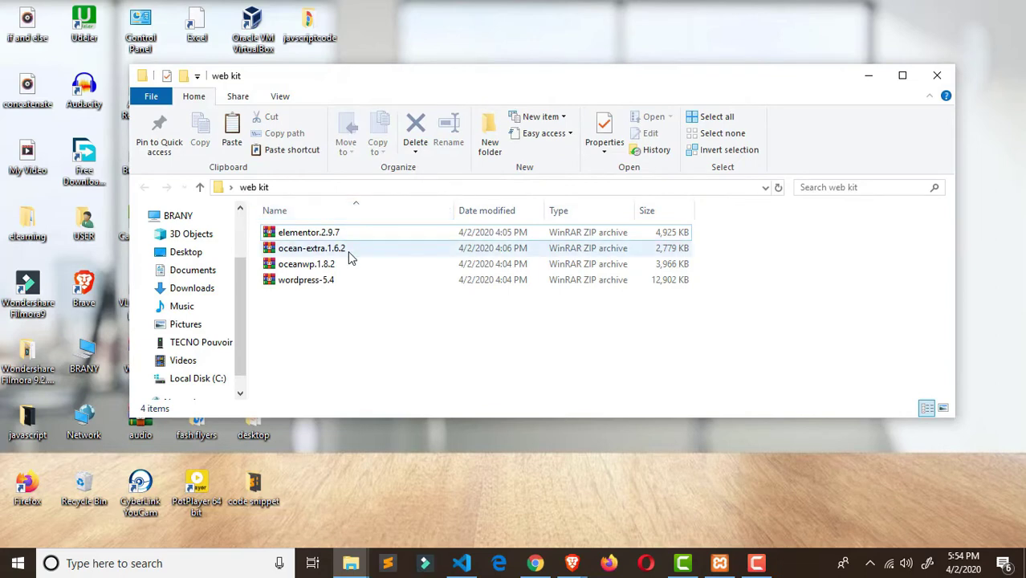
Step: Extract the wordpress-5.4 archive into web kit with WinRAR's Extract Here
{"action": "left_click", "coordinate": [328, 281]}
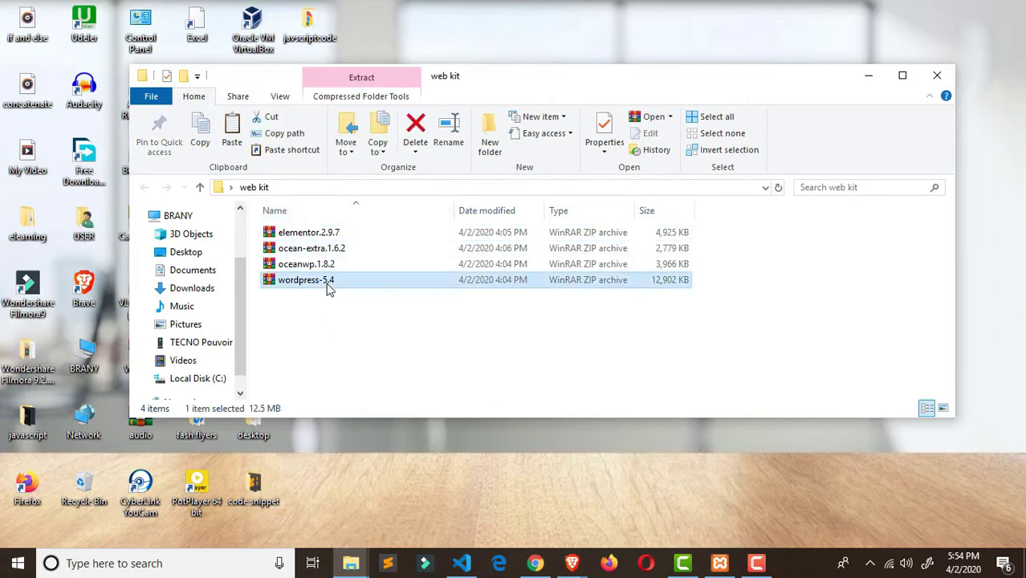
{"action": "right_click", "coordinate": [326, 281]}
{"action": "mouse_move", "coordinate": [513, 46]}
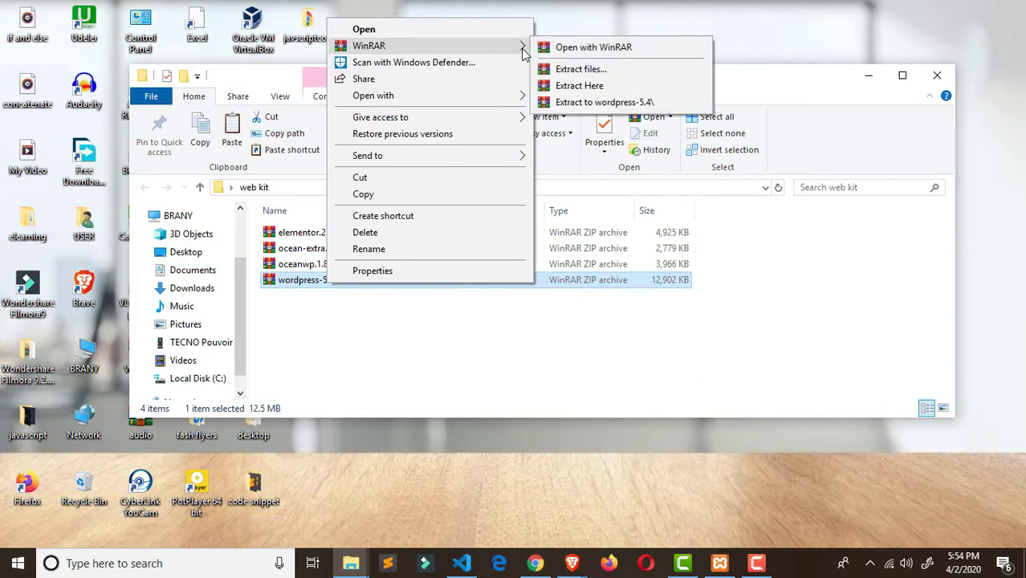
{"action": "left_click", "coordinate": [546, 87]}
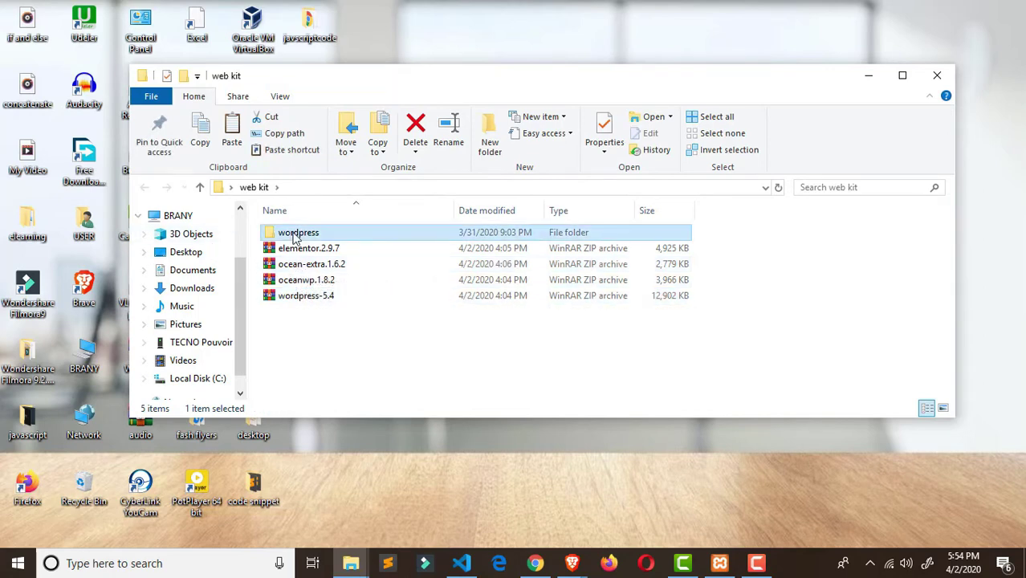
Step: Select all 19 items in the extracted wordpress folder for copying
{"action": "double_click", "coordinate": [293, 234]}
{"action": "key", "text": "ctrl+a"}
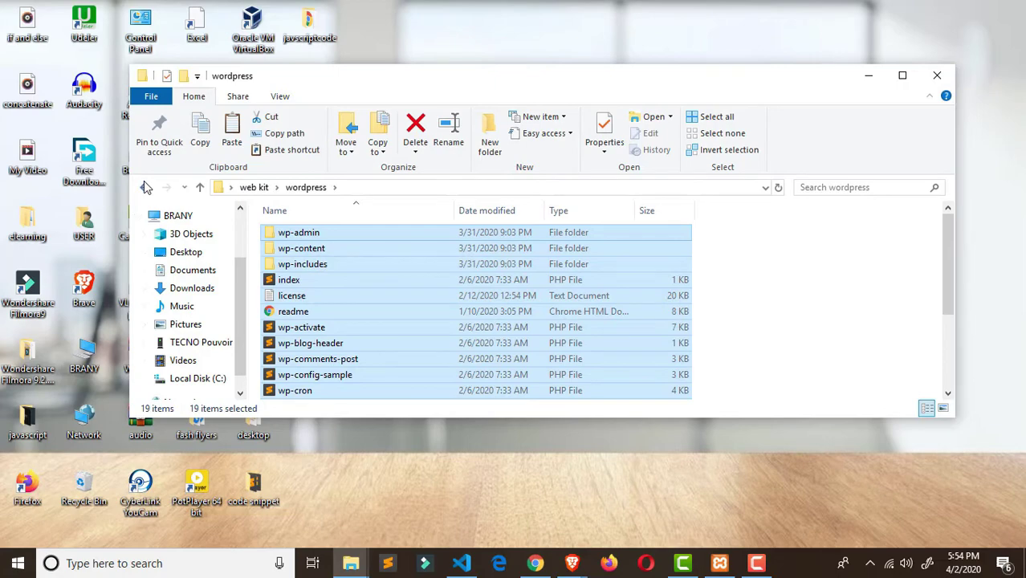
{"action": "left_click", "coordinate": [146, 187]}
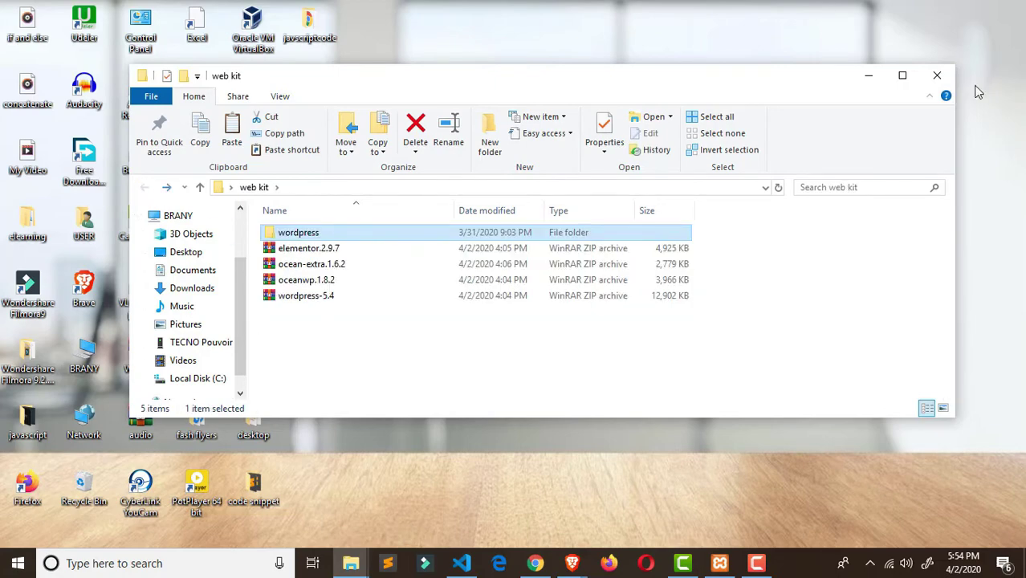
{"action": "left_click", "coordinate": [868, 76]}
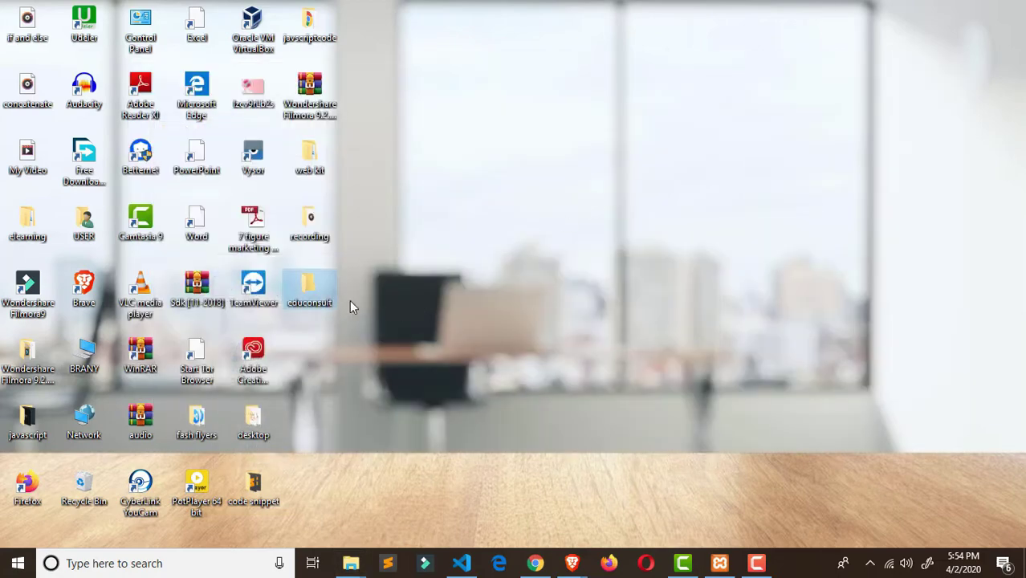
Step: Paste the 2,108 WordPress items into the empty desktop educonsult folder
{"action": "double_click", "coordinate": [309, 289]}
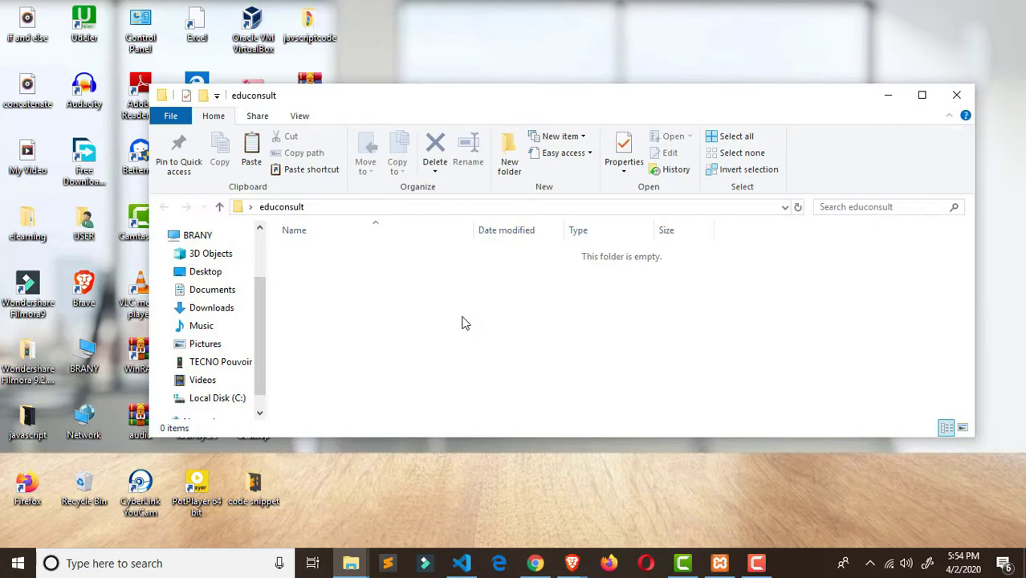
{"action": "key", "text": "ctrl+v"}
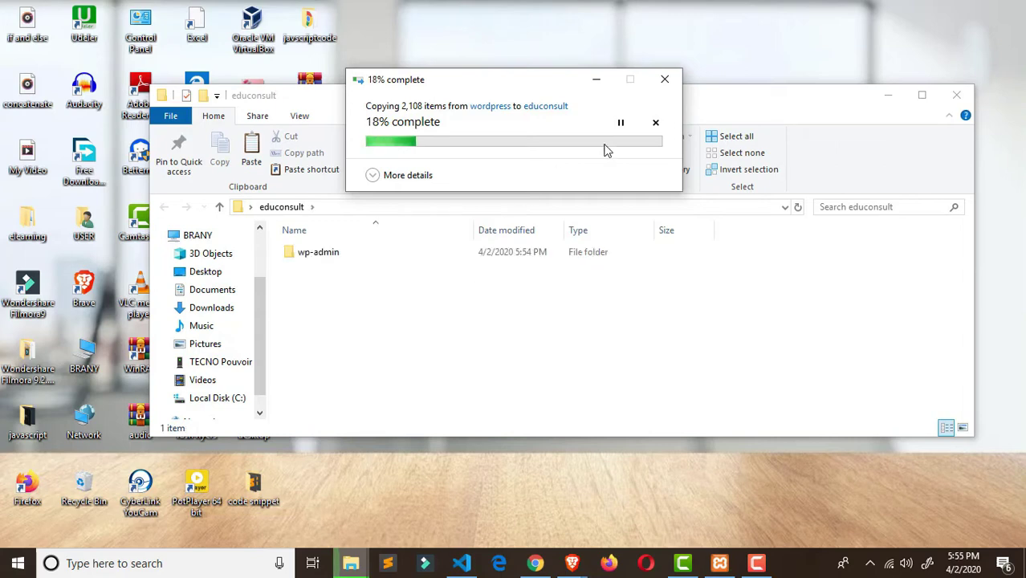
{"action": "left_click", "coordinate": [888, 95]}
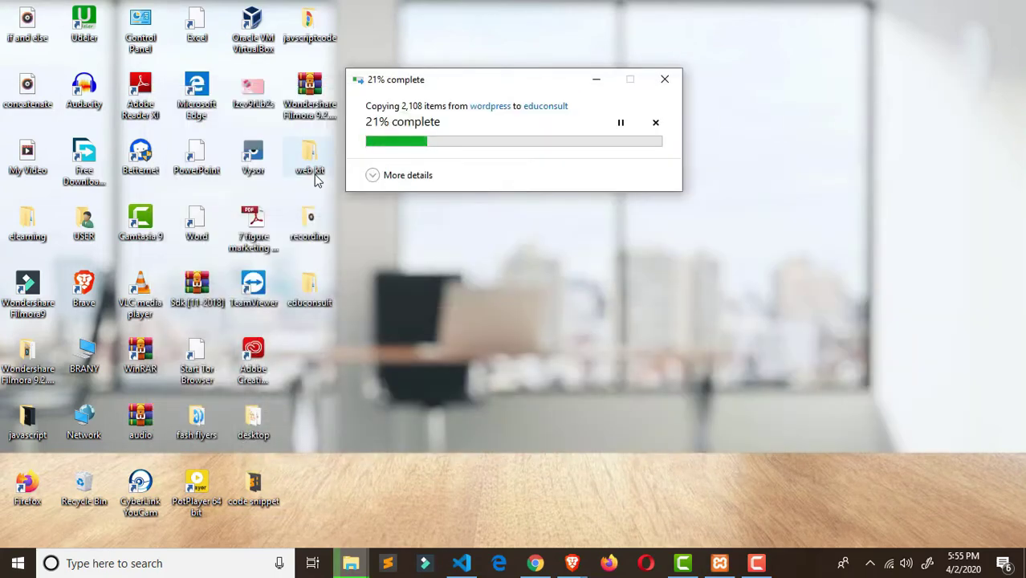
Step: Select and copy the elementor.2.9.7 and ocean-extra.1.6.2 archives from web kit
{"action": "double_click", "coordinate": [315, 178]}
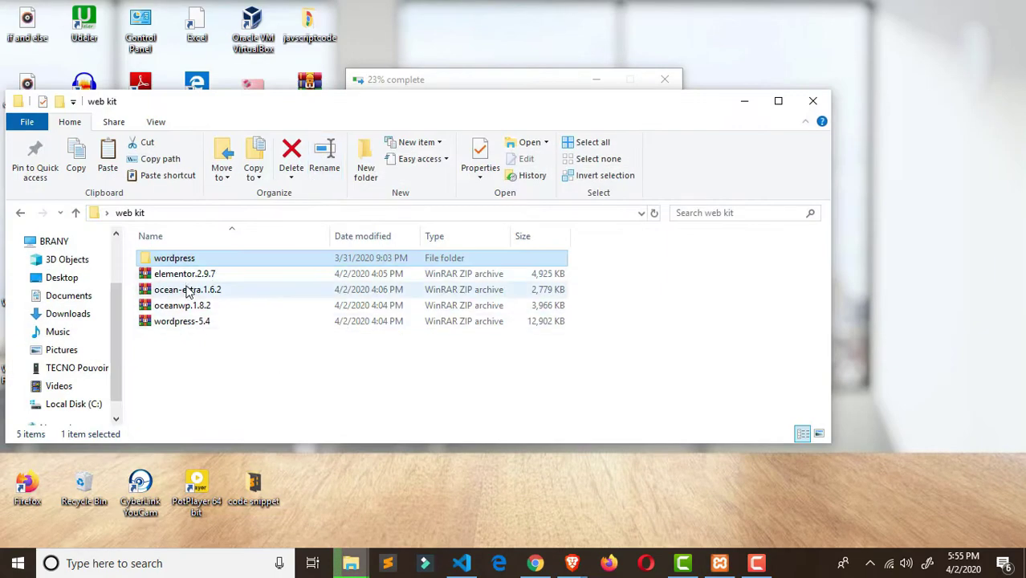
{"action": "left_click", "coordinate": [183, 275]}
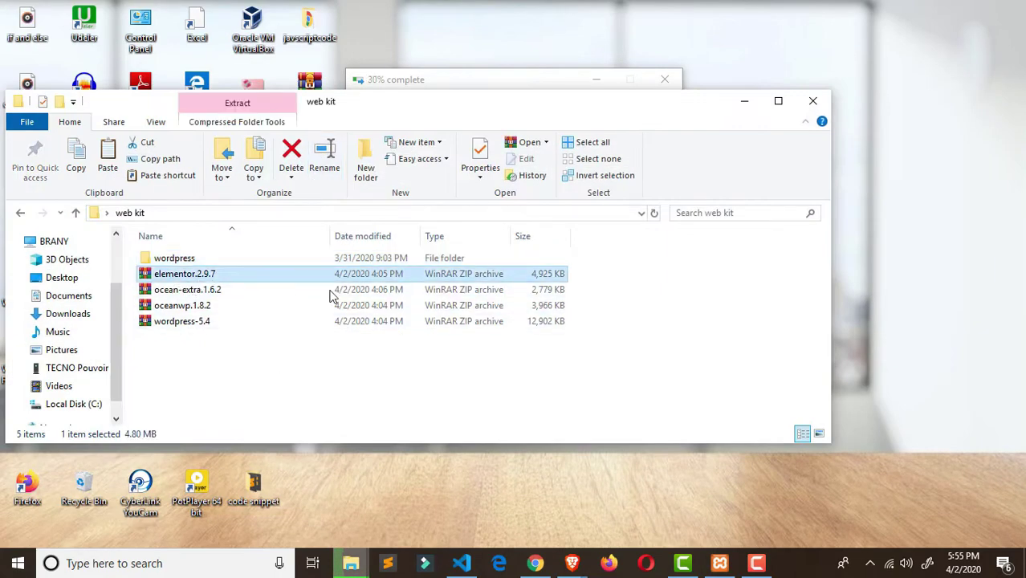
{"action": "left_click", "coordinate": [185, 306]}
{"action": "left_click", "coordinate": [184, 294]}
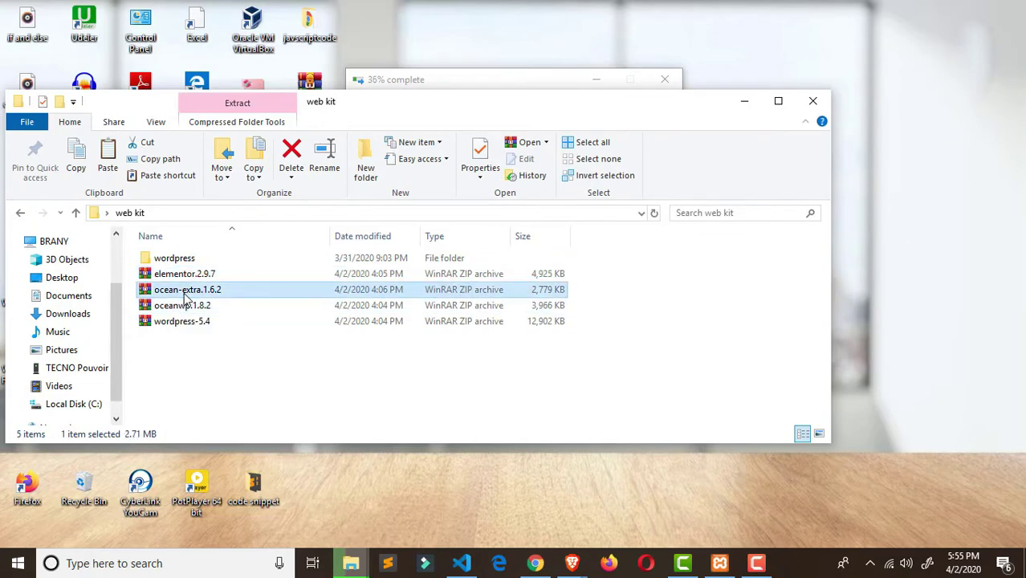
{"action": "left_click", "coordinate": [163, 308]}
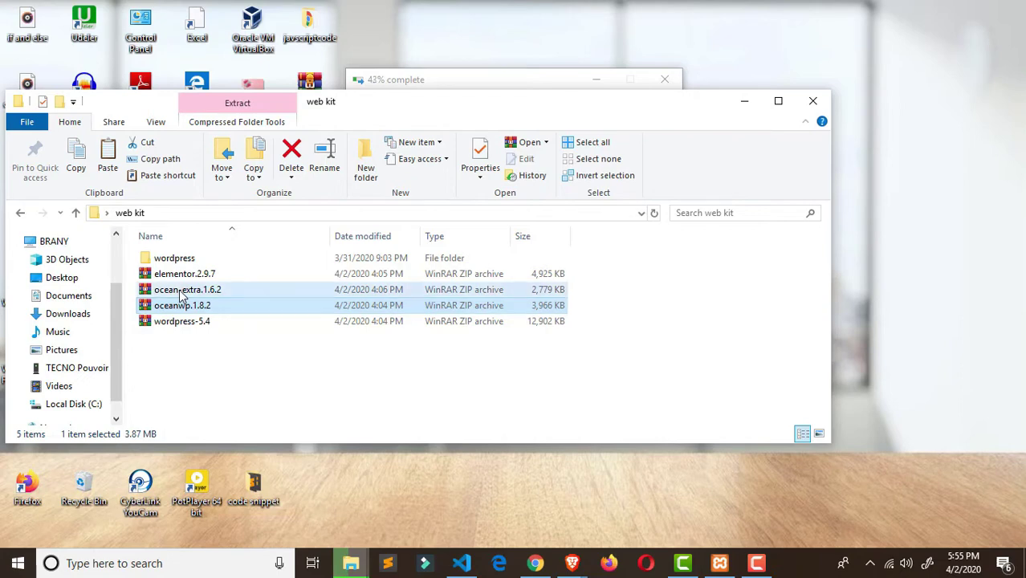
{"action": "key", "text": "shift+Up"}
{"action": "key", "text": "shift+Up"}
{"action": "left_click", "coordinate": [187, 277]}
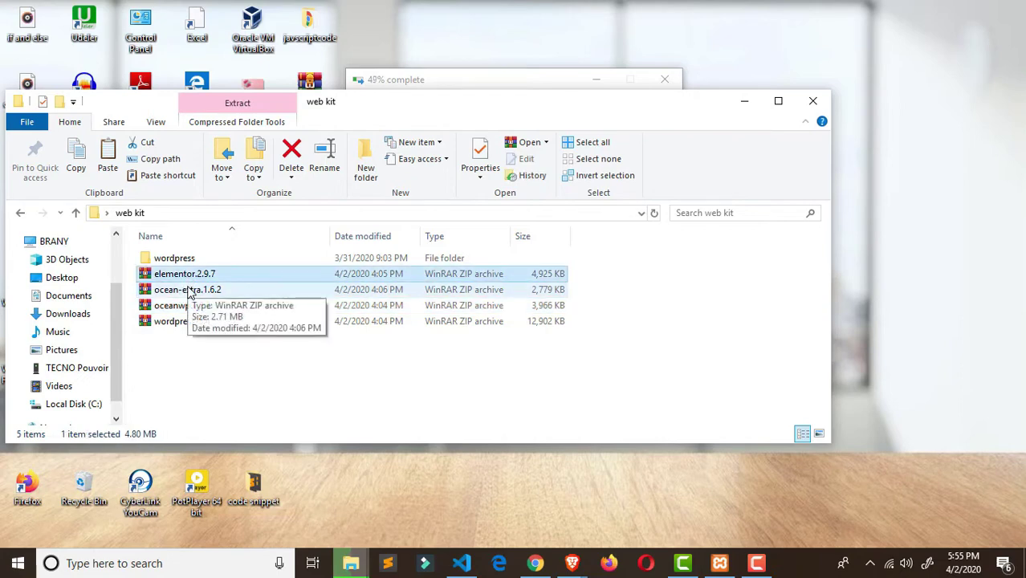
{"action": "left_click", "coordinate": [193, 289], "text": "ctrl"}
{"action": "right_click", "coordinate": [187, 286]}
{"action": "left_click", "coordinate": [224, 430]}
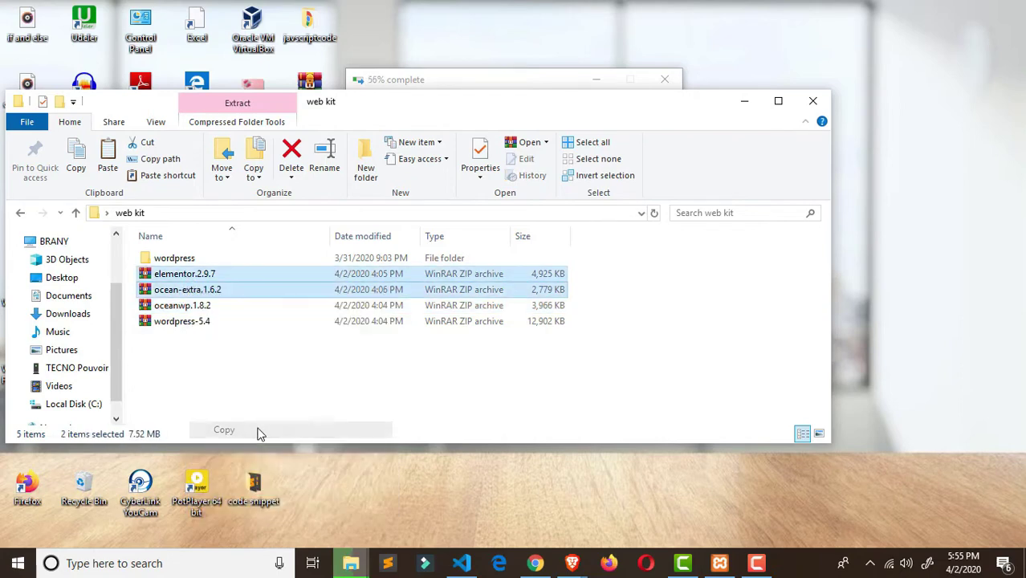
{"action": "left_click", "coordinate": [493, 89]}
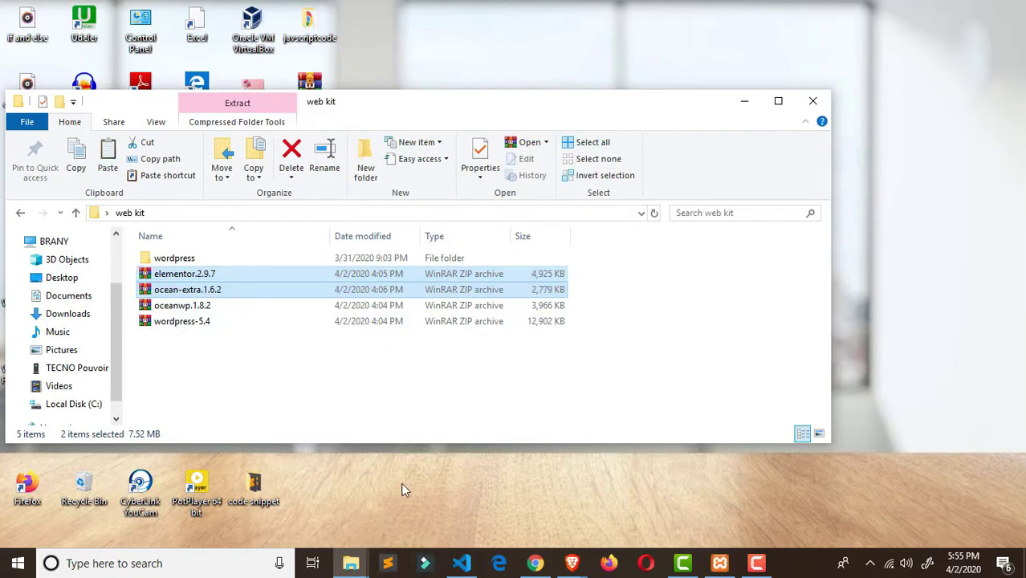
Step: Paste the two plugin archives into educonsult's wp-content\plugins folder
{"action": "left_click", "coordinate": [738, 101]}
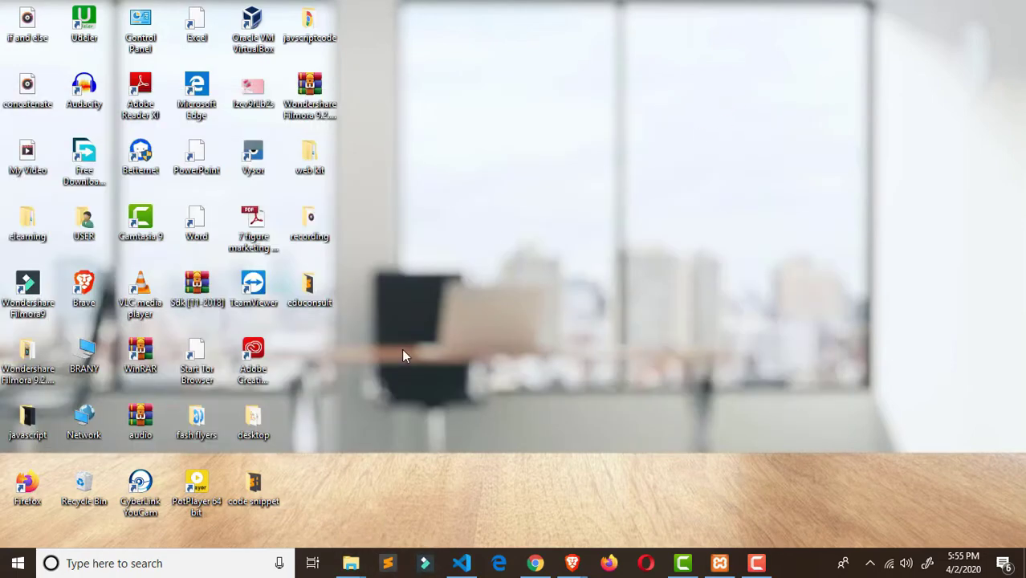
{"action": "double_click", "coordinate": [330, 302]}
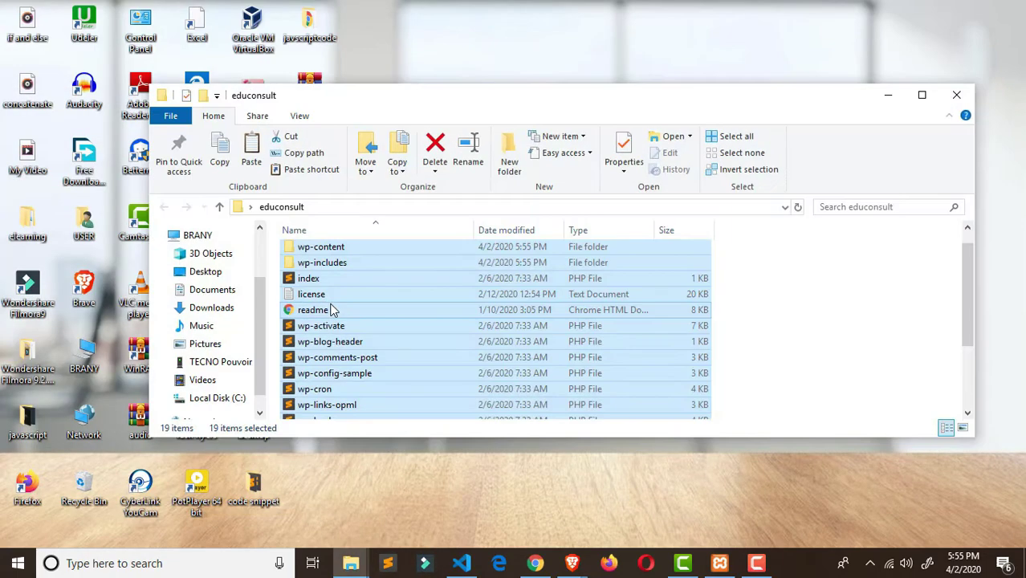
{"action": "left_click", "coordinate": [825, 301]}
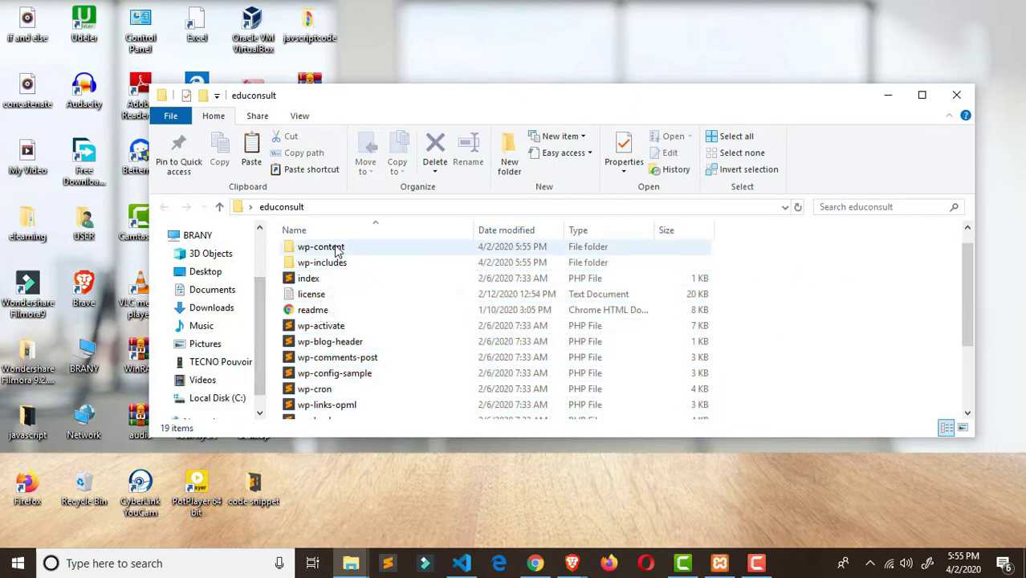
{"action": "double_click", "coordinate": [337, 247]}
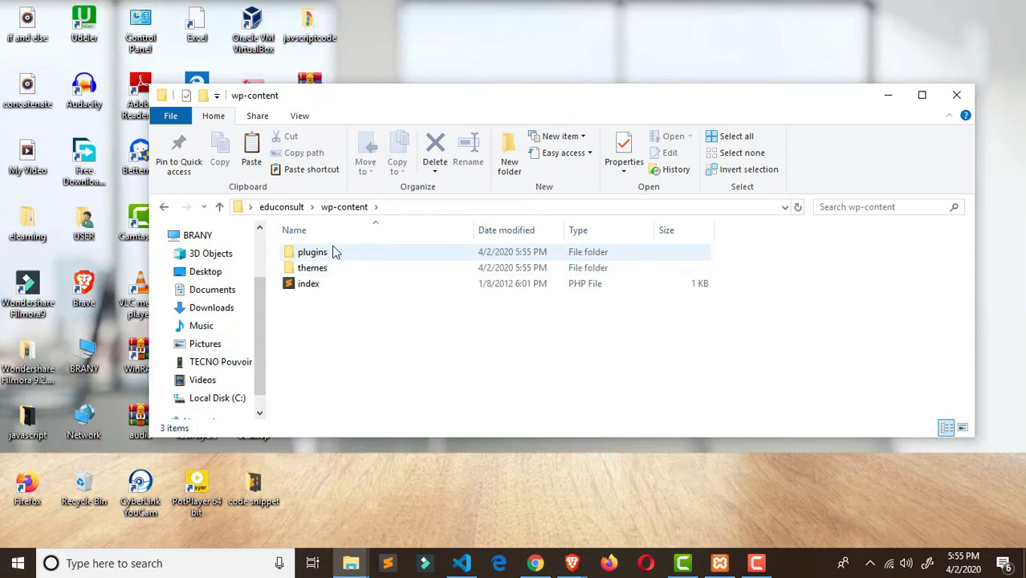
{"action": "double_click", "coordinate": [332, 253]}
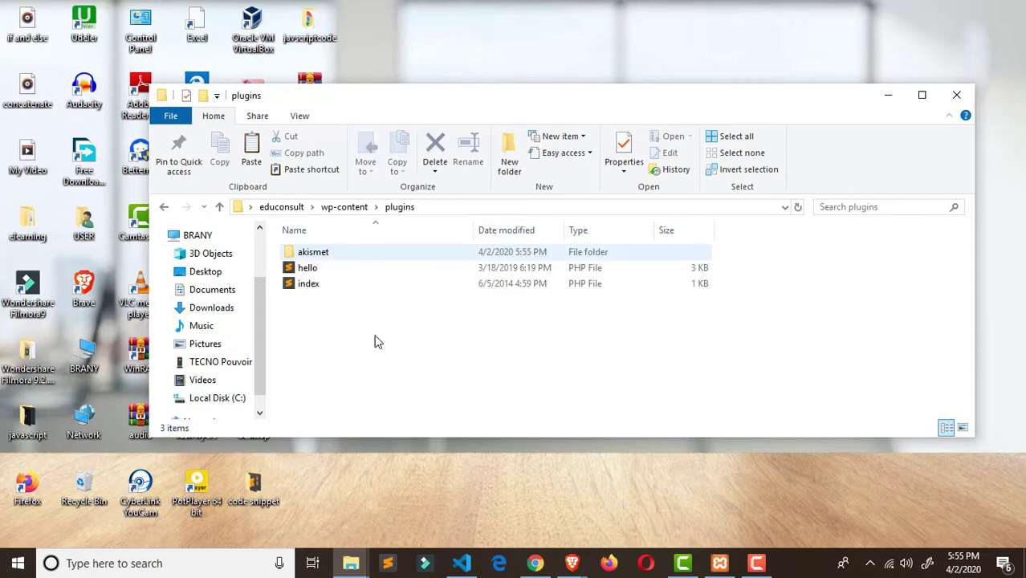
{"action": "key", "text": "ctrl+v"}
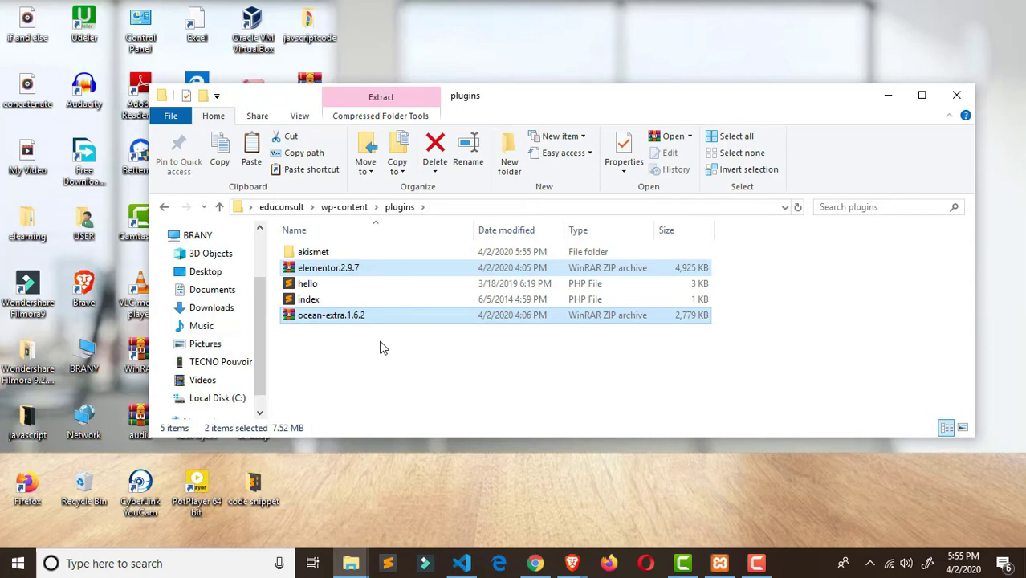
Step: Extract the elementor-2.9.7 and ocean-extra-1.6.2 archives into the plugins folder
{"action": "right_click", "coordinate": [341, 269]}
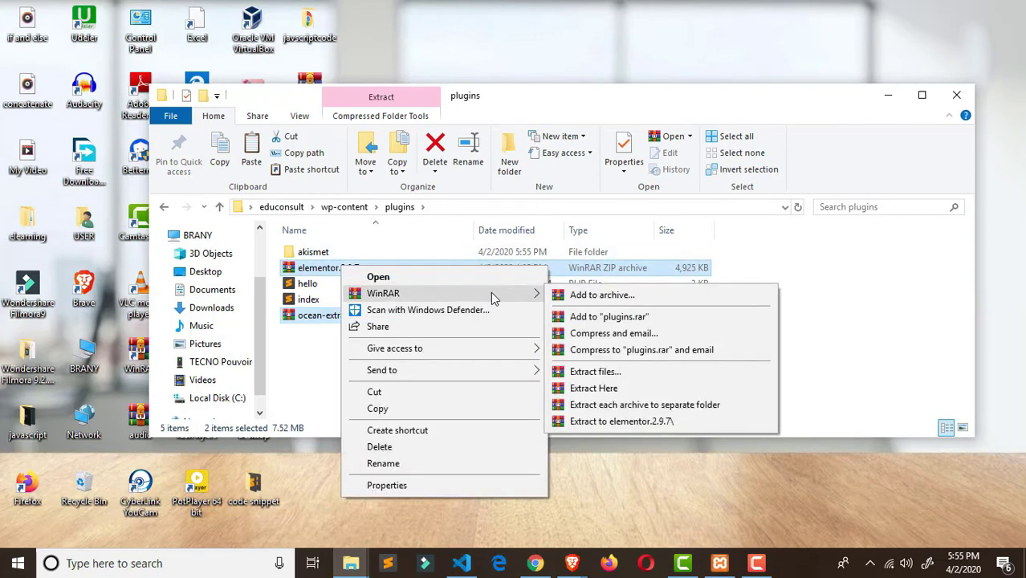
{"action": "mouse_move", "coordinate": [430, 297]}
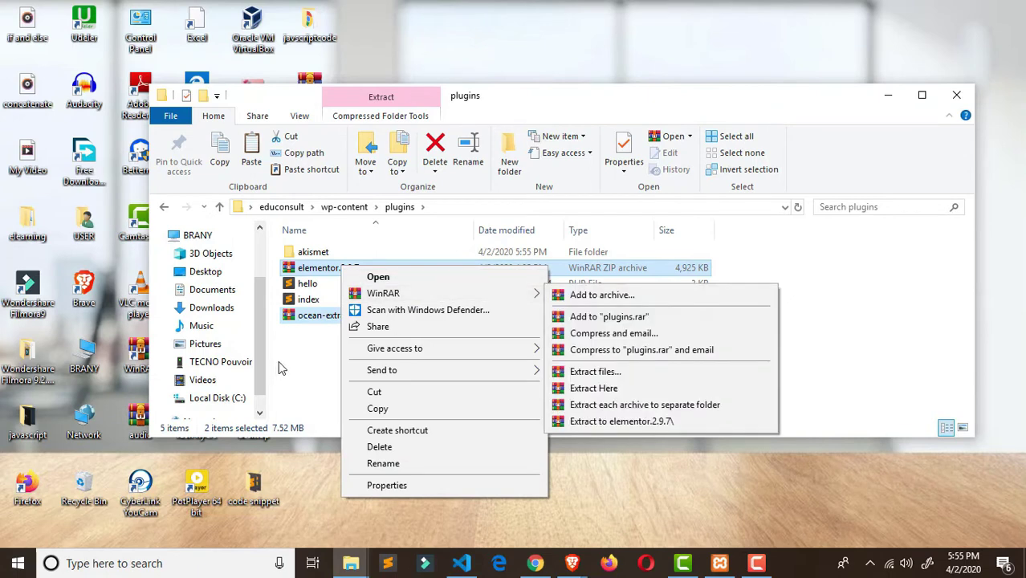
{"action": "left_click", "coordinate": [321, 271]}
{"action": "left_click", "coordinate": [321, 271]}
{"action": "right_click", "coordinate": [321, 273]}
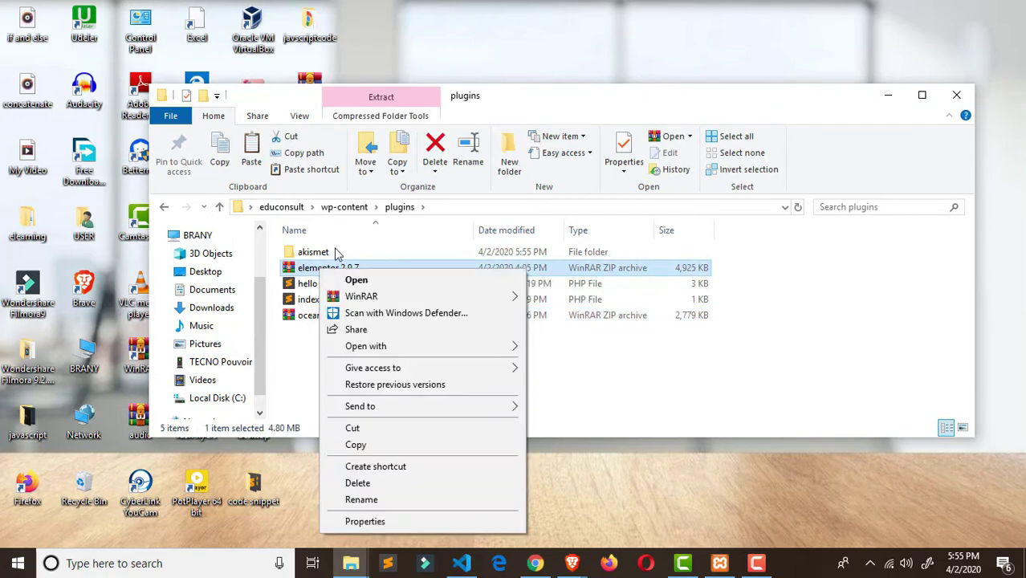
{"action": "mouse_move", "coordinate": [427, 297]}
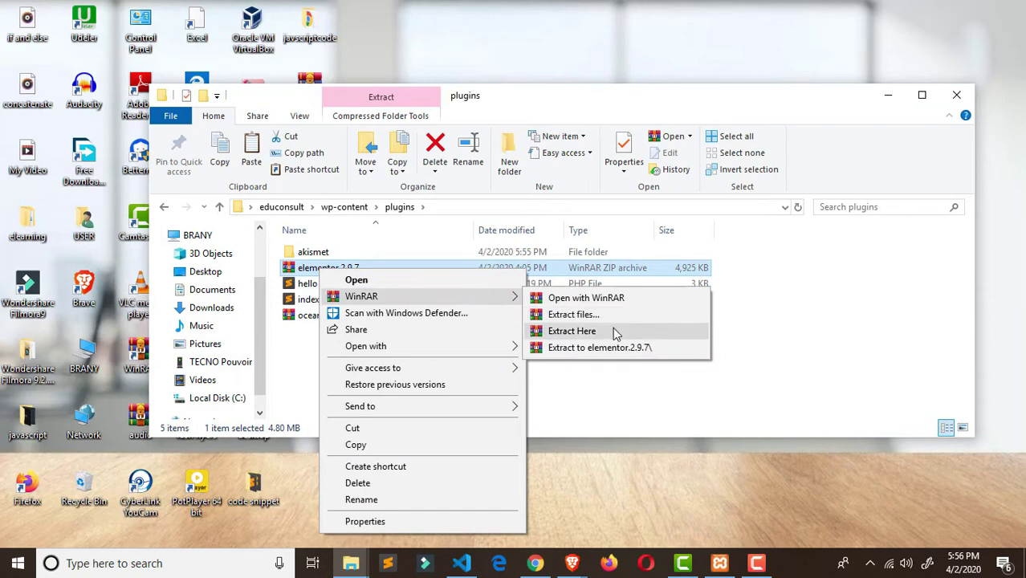
{"action": "left_click", "coordinate": [613, 332]}
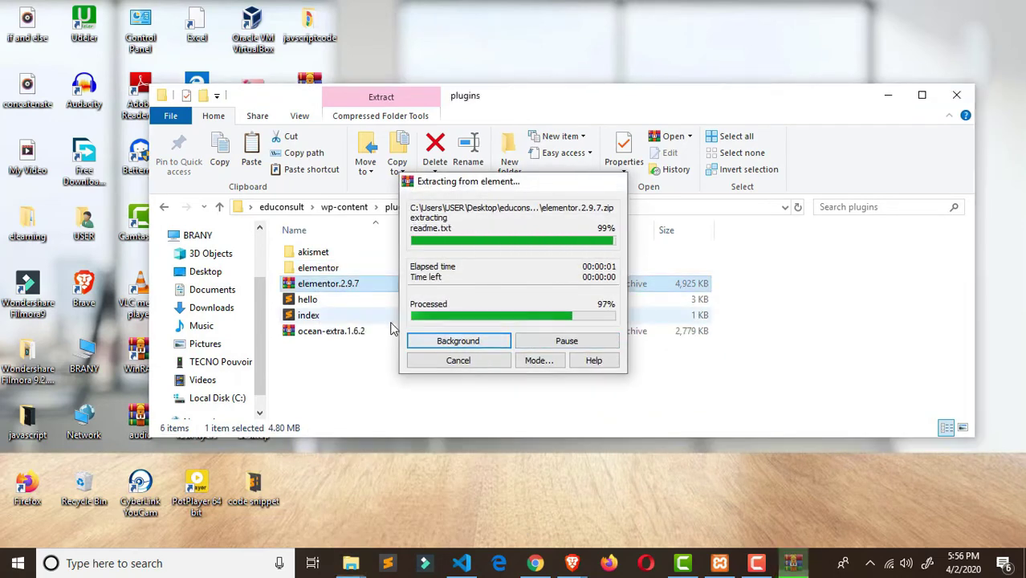
{"action": "left_click", "coordinate": [358, 339]}
{"action": "right_click", "coordinate": [357, 337]}
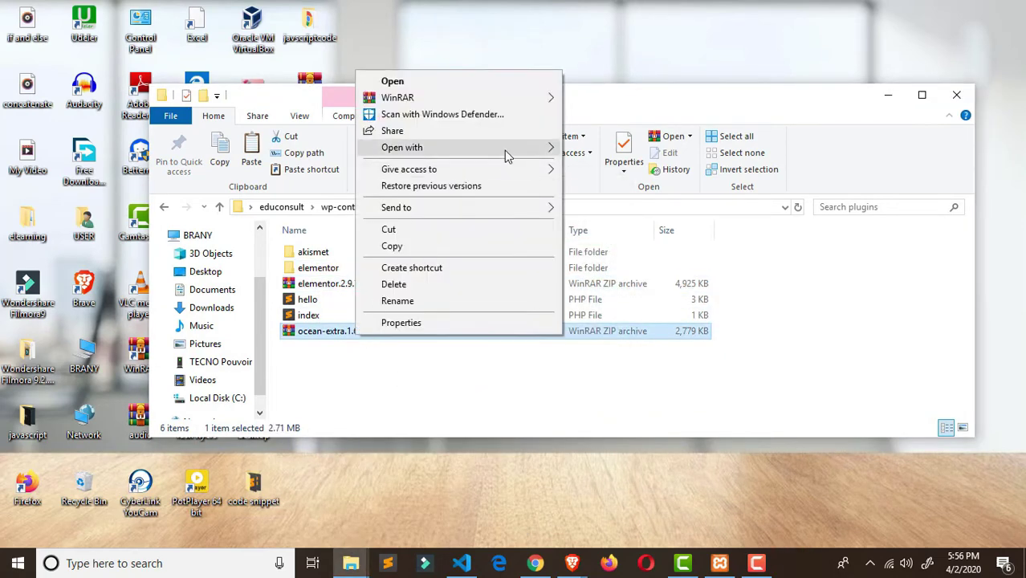
{"action": "mouse_move", "coordinate": [542, 98]}
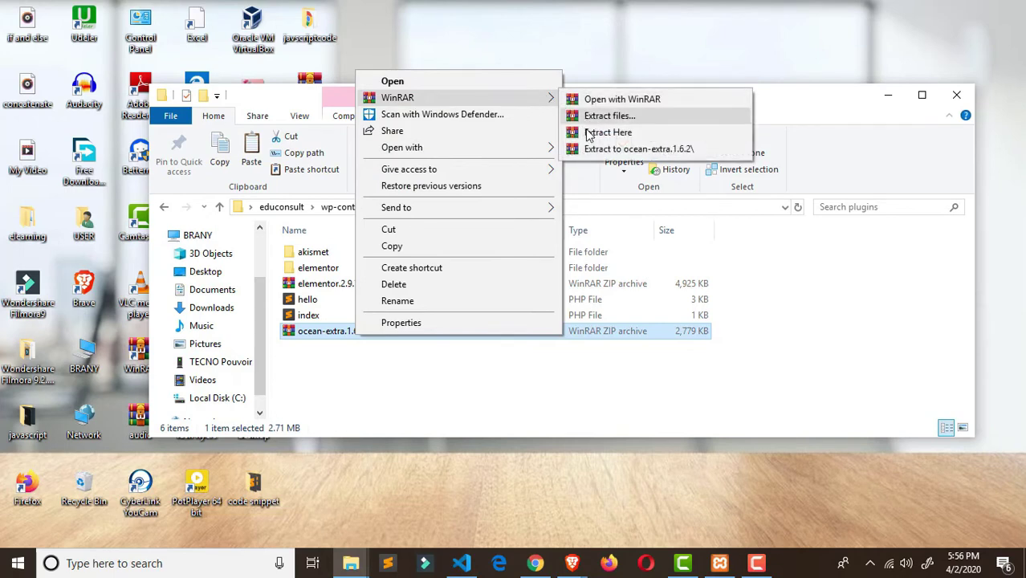
{"action": "left_click", "coordinate": [590, 133]}
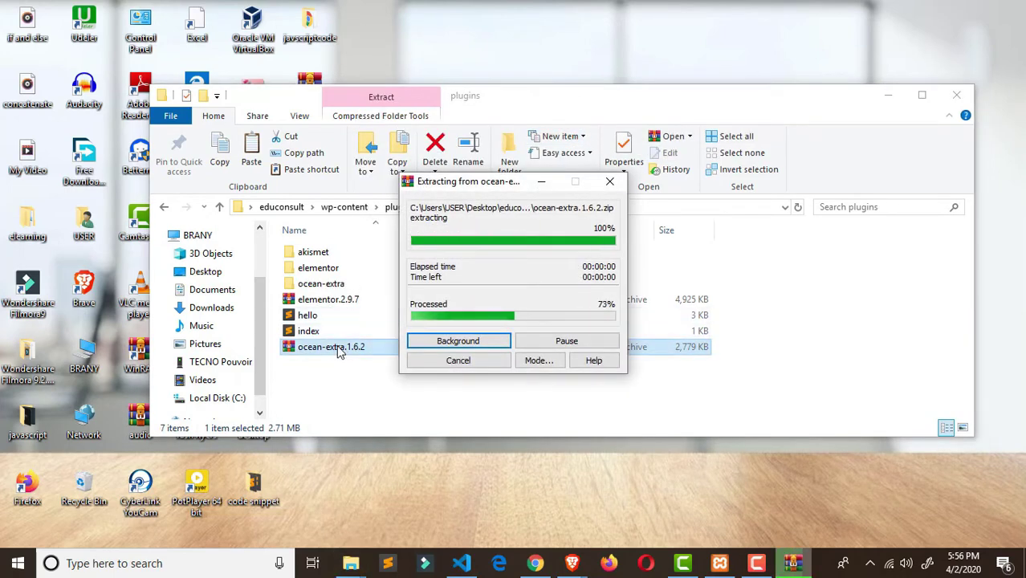
Step: Delete both leftover plugin zips, then reopen the desktop web kit folder
{"action": "left_click", "coordinate": [347, 300]}
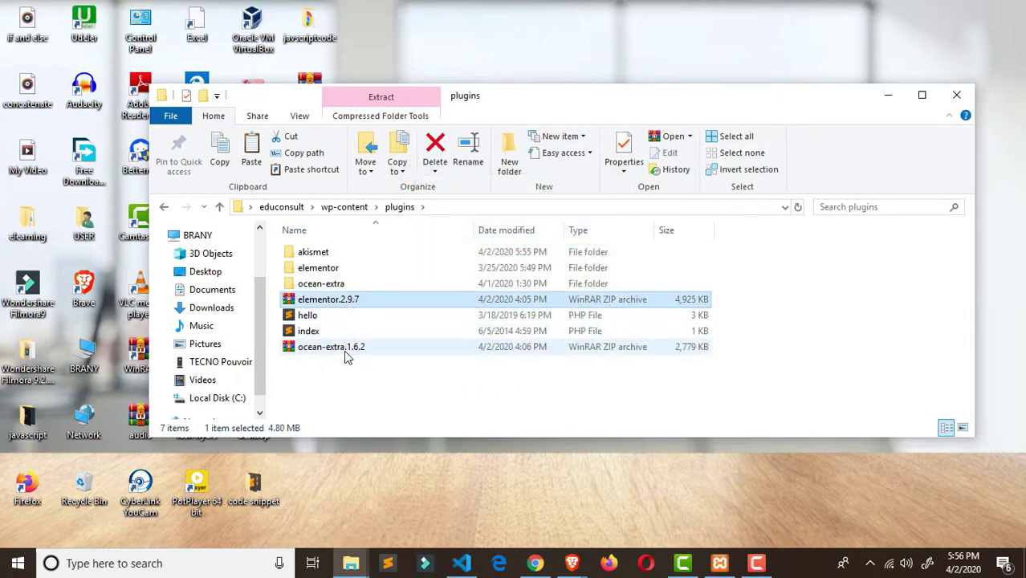
{"action": "key", "text": "Delete"}
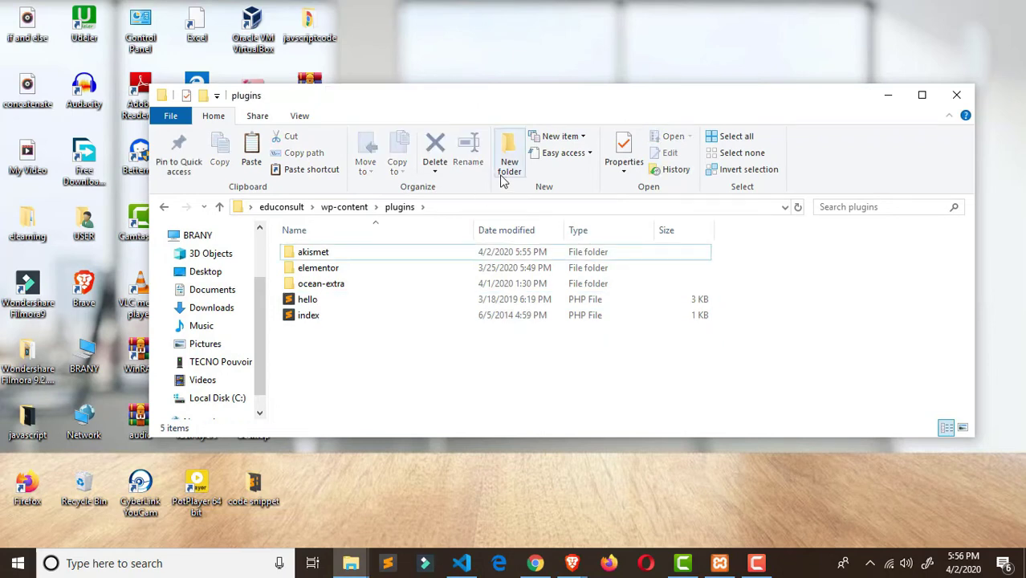
{"action": "left_click", "coordinate": [891, 98]}
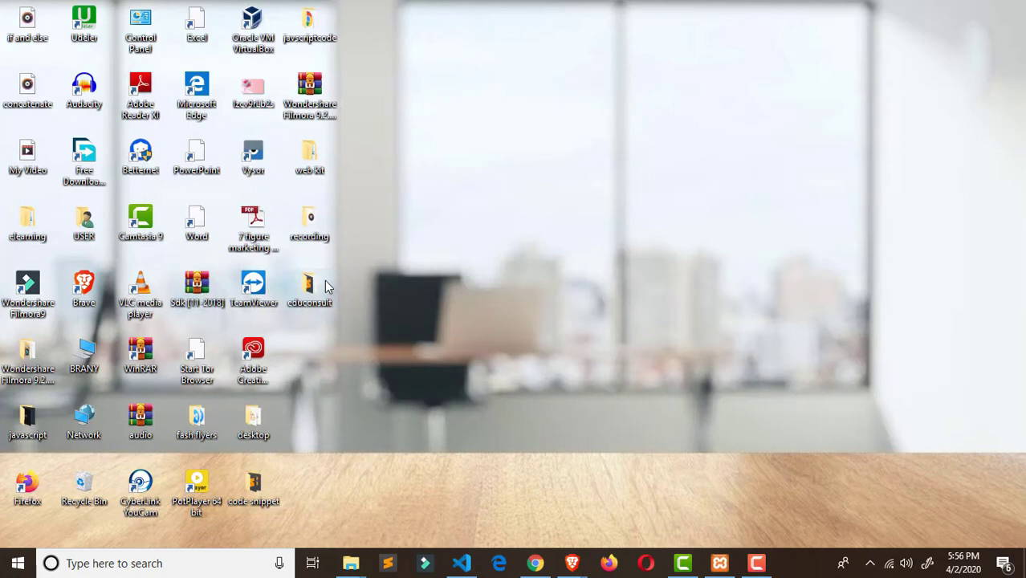
{"action": "double_click", "coordinate": [320, 170]}
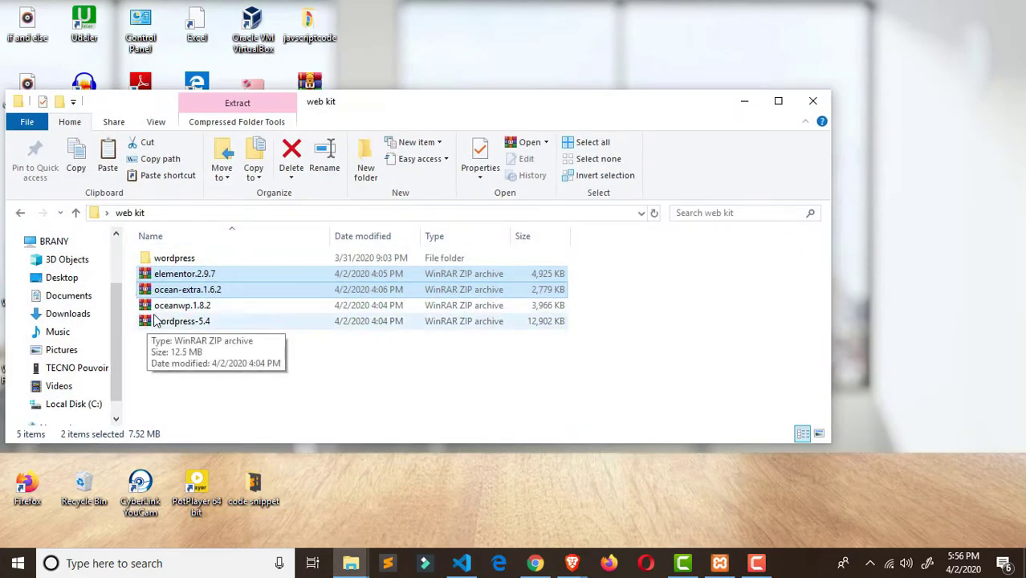
{"action": "left_click", "coordinate": [535, 563]}
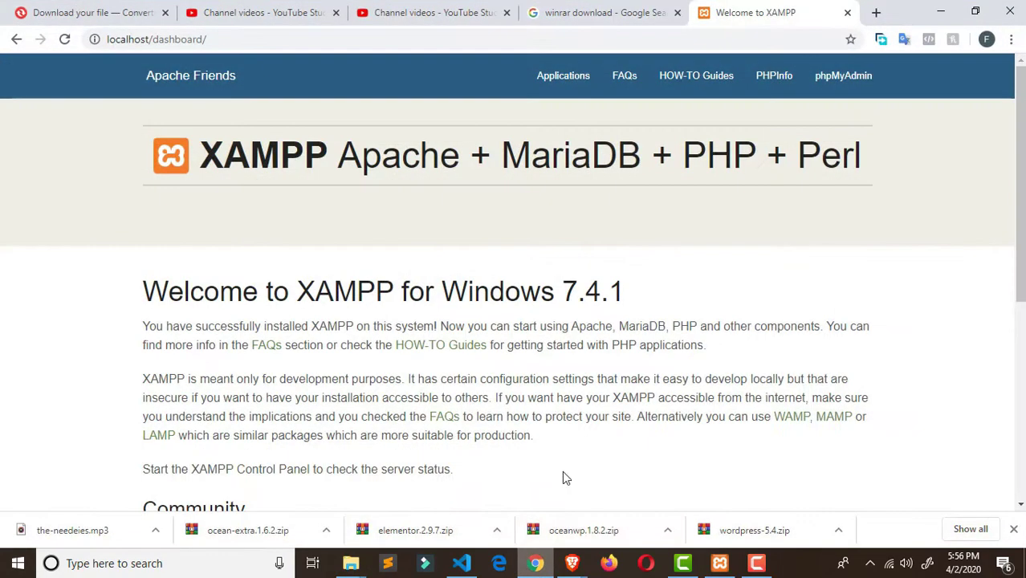
{"action": "left_click", "coordinate": [634, 16]}
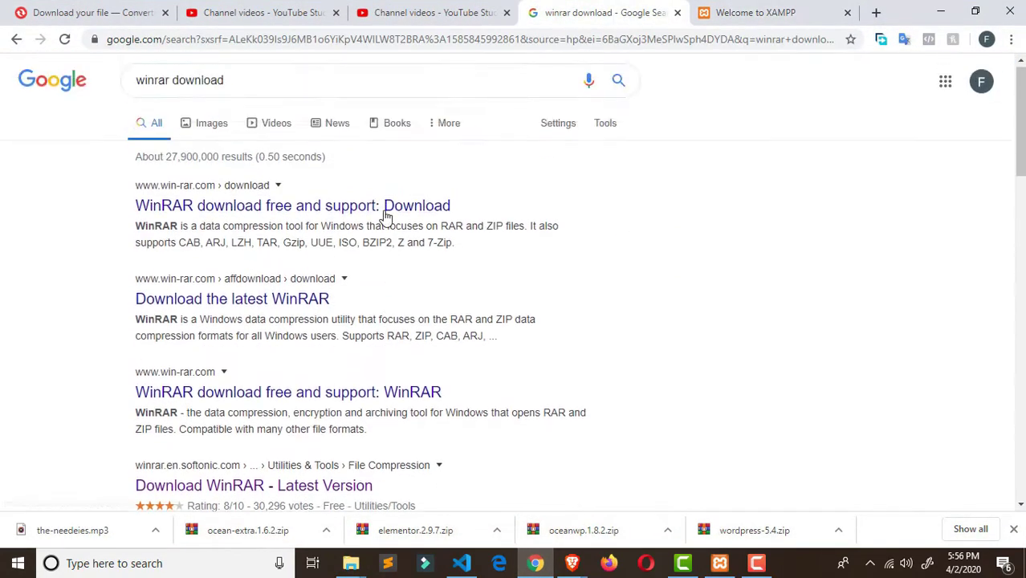
{"action": "scroll", "coordinate": [346, 216], "scroll_direction": "down", "scroll_amount": 1}
{"action": "scroll", "coordinate": [341, 212], "scroll_direction": "down", "scroll_amount": 3}
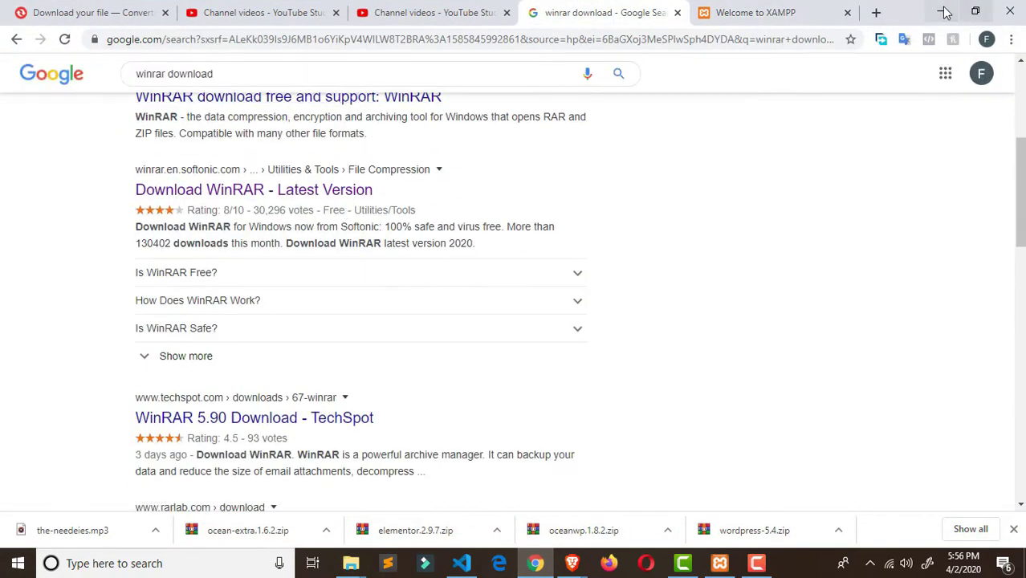
{"action": "left_click", "coordinate": [945, 12]}
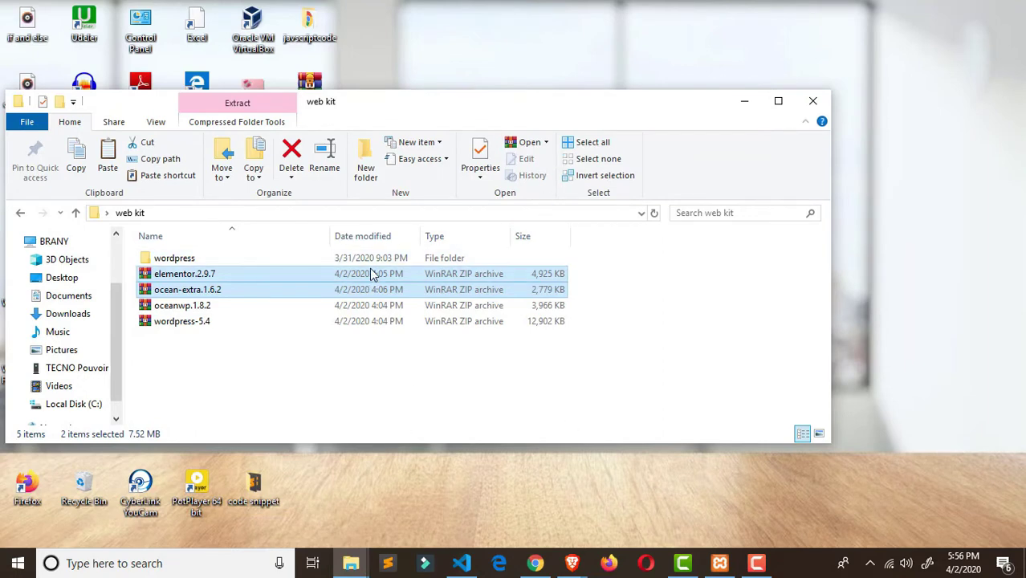
Step: Copy the oceanwp.1.8.2 archive from the web kit folder
{"action": "left_click", "coordinate": [351, 562]}
{"action": "mouse_move", "coordinate": [866, 506]}
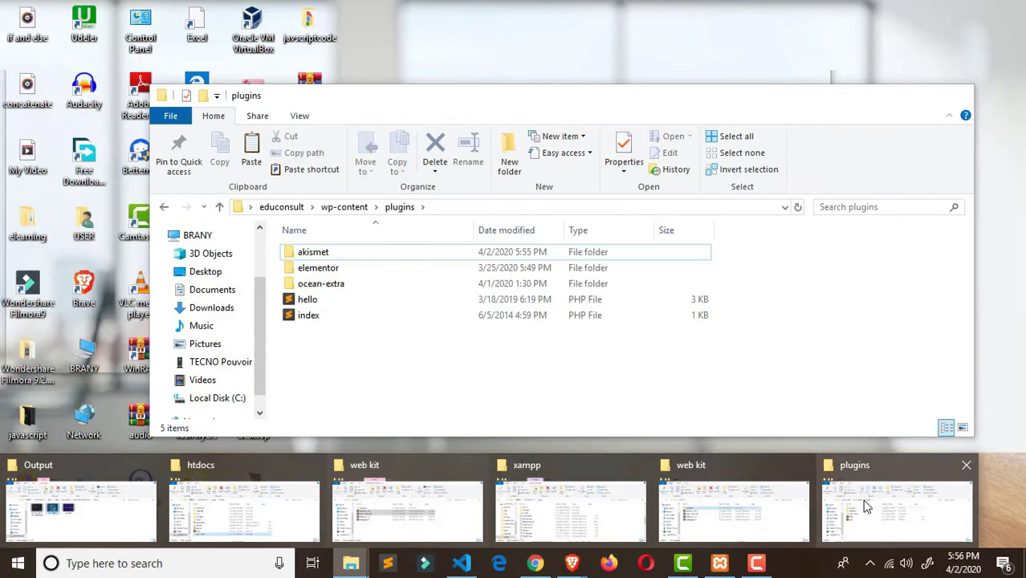
{"action": "left_click", "coordinate": [723, 502]}
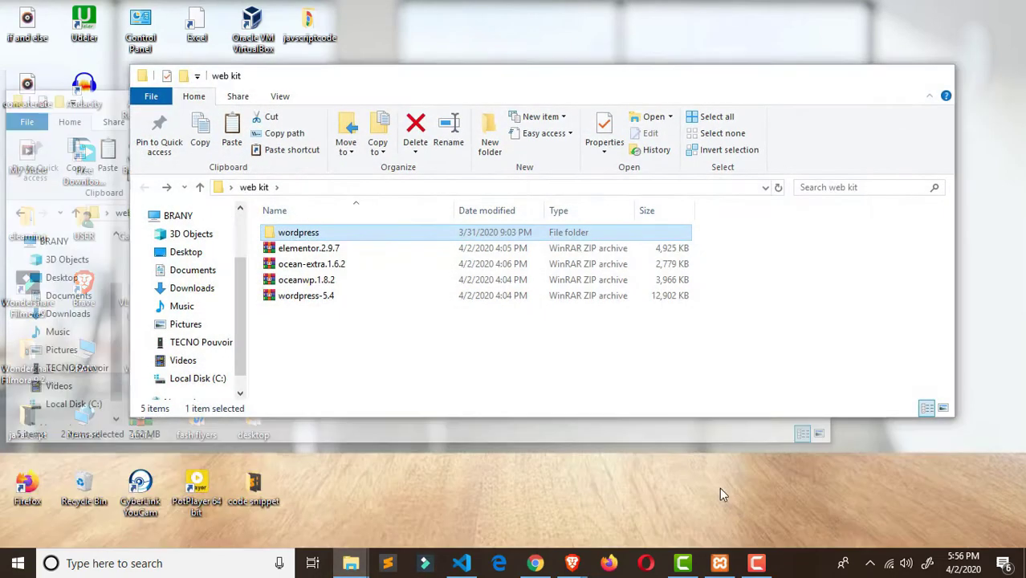
{"action": "left_click", "coordinate": [358, 281]}
{"action": "right_click", "coordinate": [357, 281]}
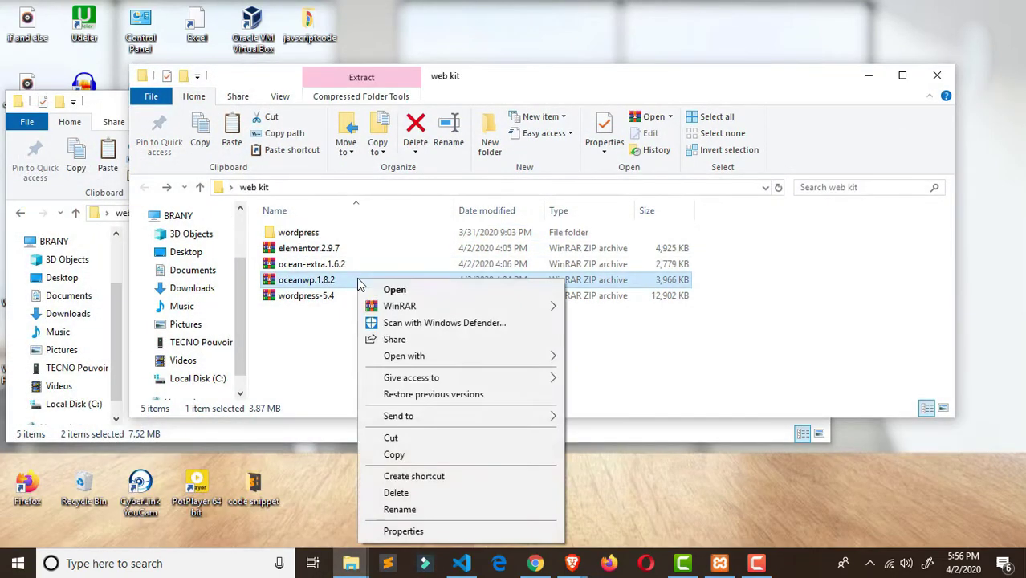
{"action": "left_click", "coordinate": [409, 456]}
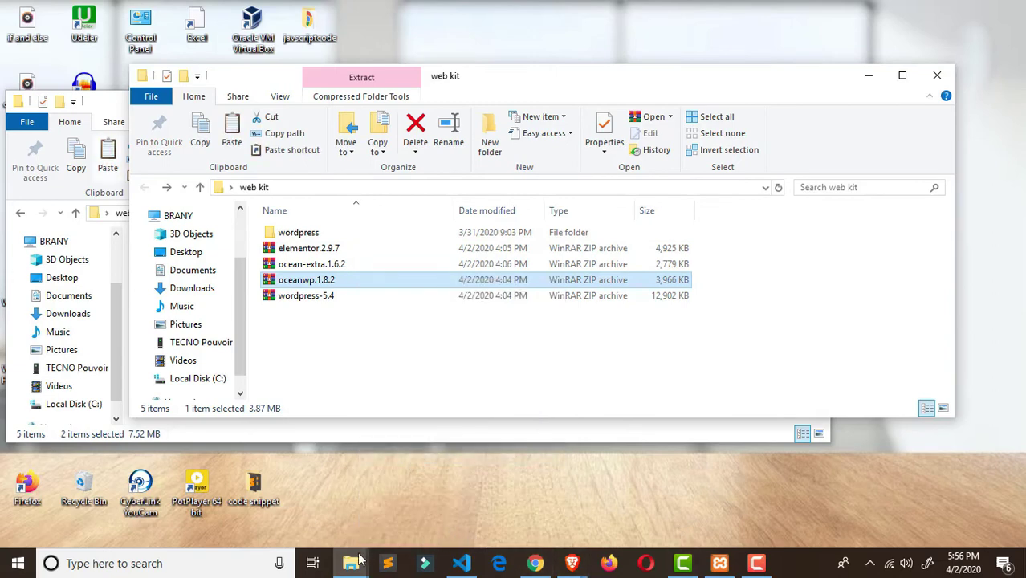
Step: Paste the oceanwp archive into educonsult's wp-content\themes folder
{"action": "left_click", "coordinate": [351, 563]}
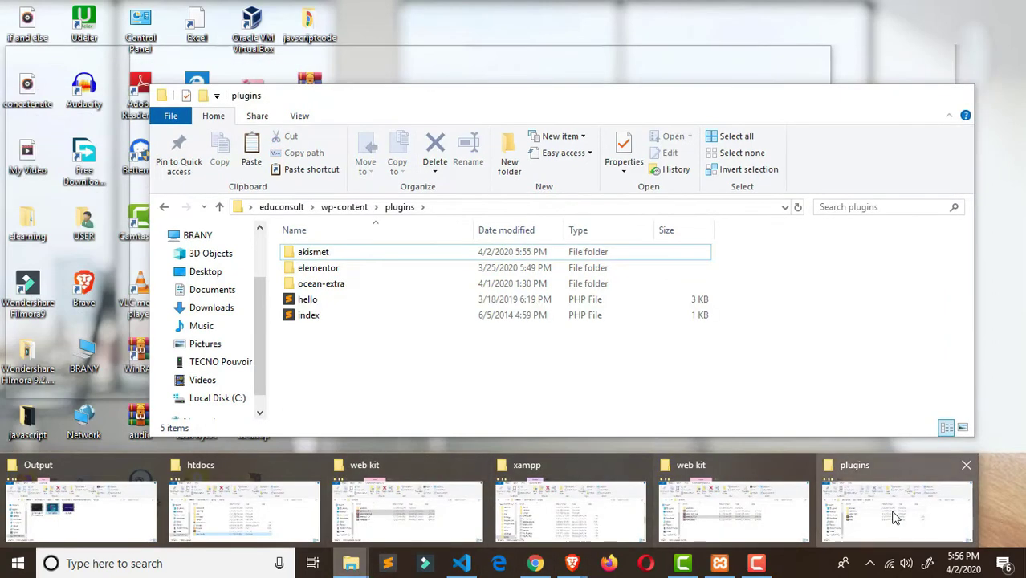
{"action": "left_click", "coordinate": [827, 516]}
{"action": "left_click", "coordinate": [345, 207]}
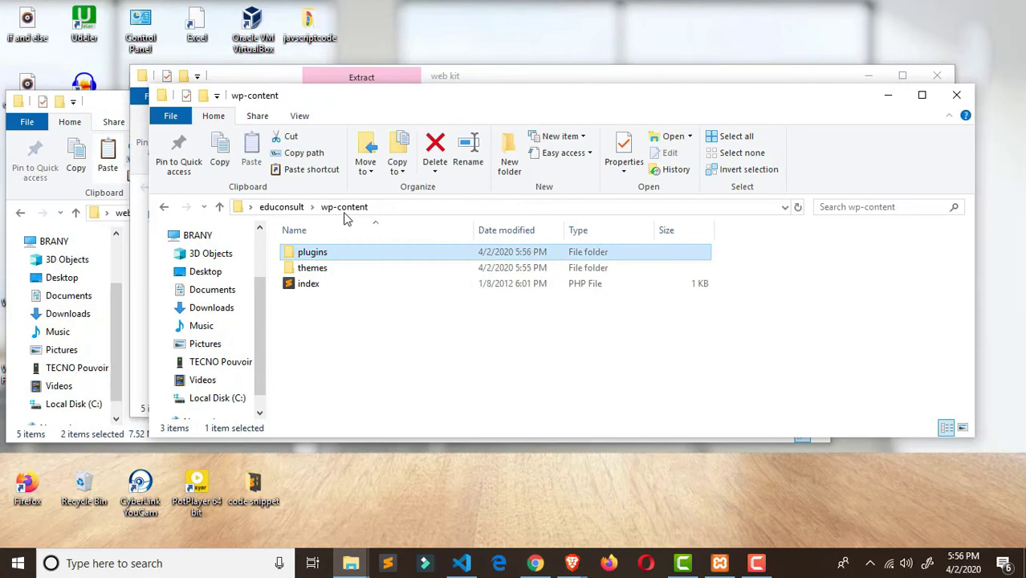
{"action": "double_click", "coordinate": [337, 269]}
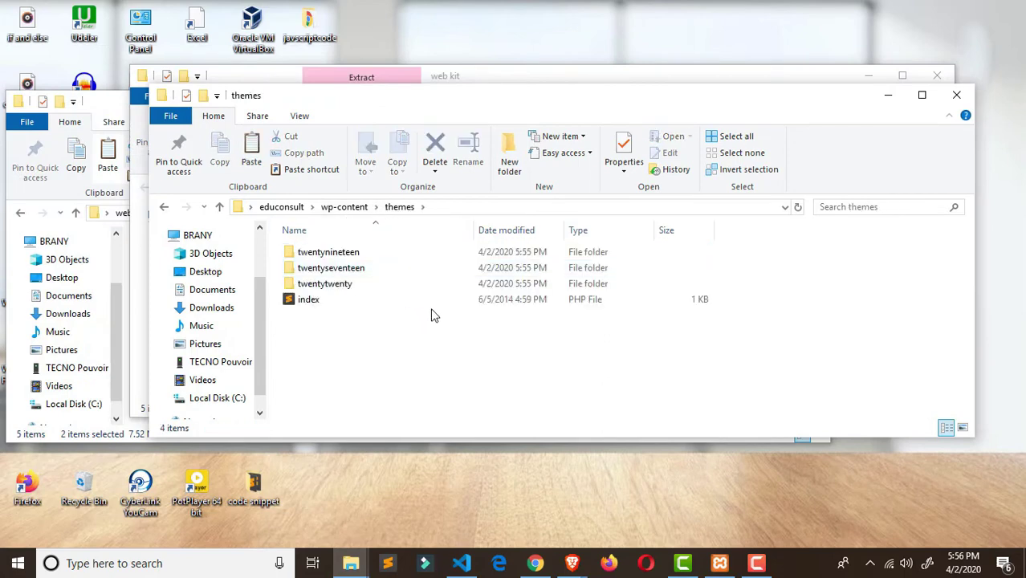
{"action": "key", "text": "ctrl+v"}
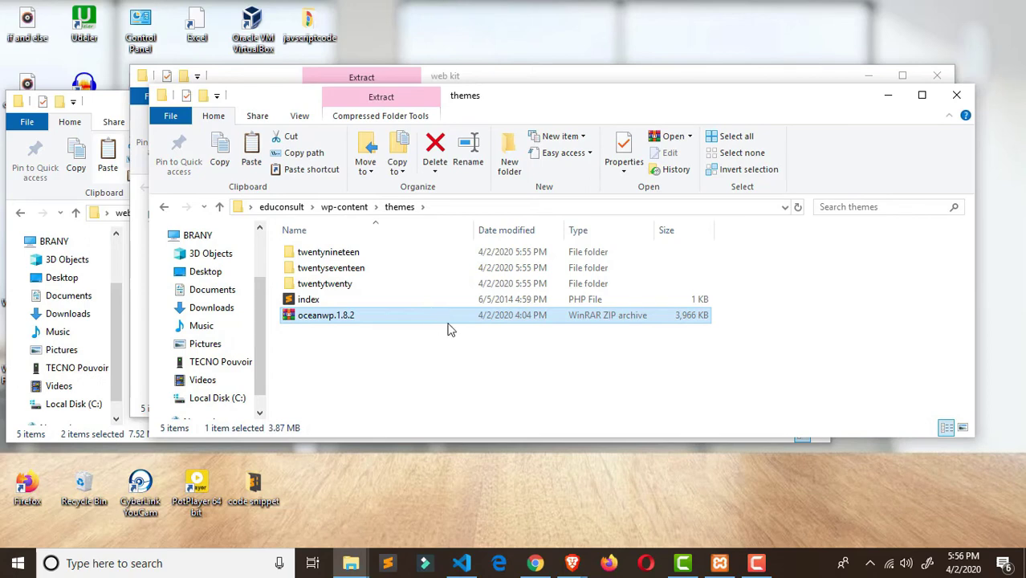
Step: Extract oceanwp into the themes folder and delete the leftover zip
{"action": "right_click", "coordinate": [451, 315]}
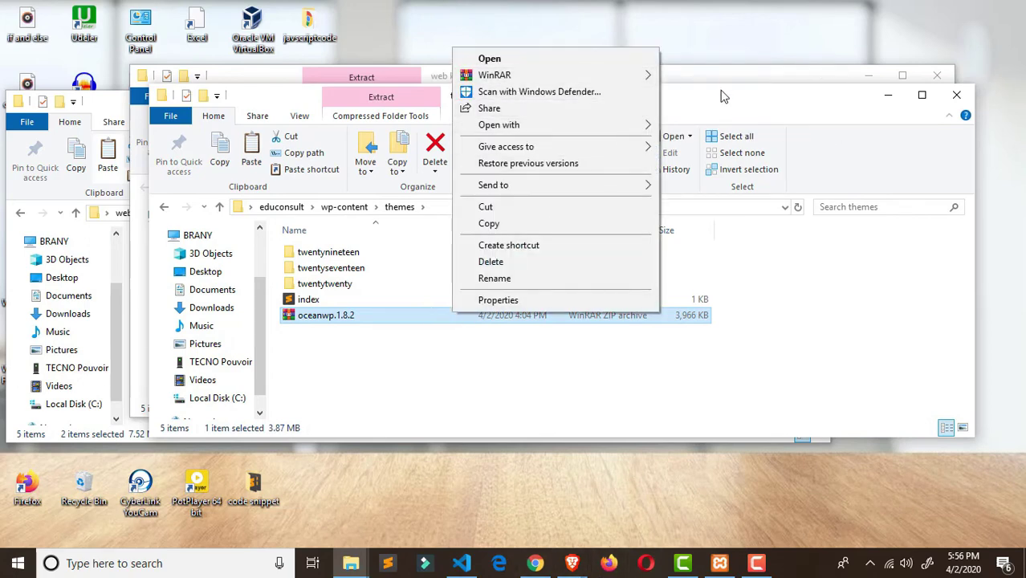
{"action": "mouse_move", "coordinate": [657, 80]}
{"action": "left_click", "coordinate": [723, 110]}
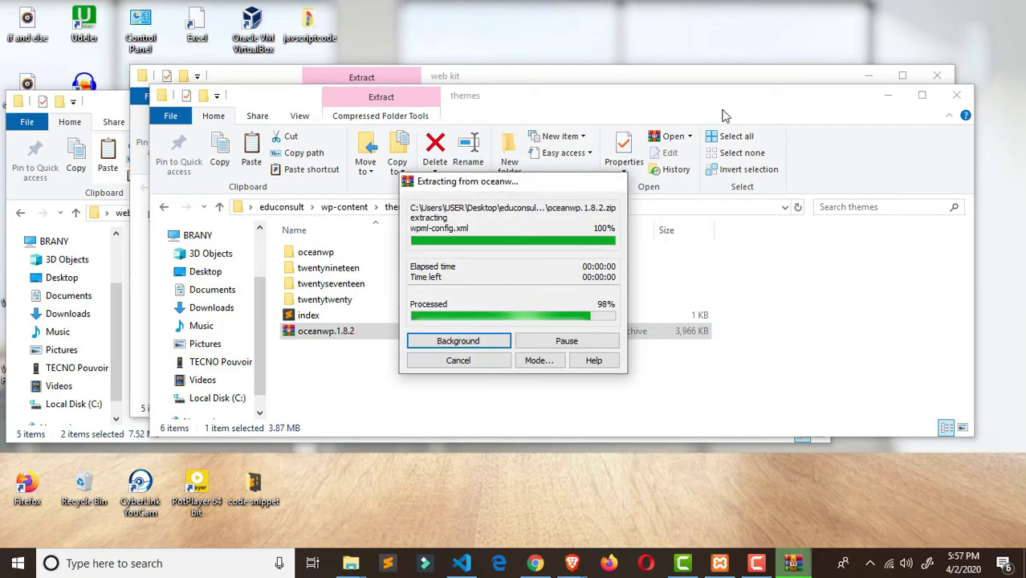
{"action": "right_click", "coordinate": [319, 331]}
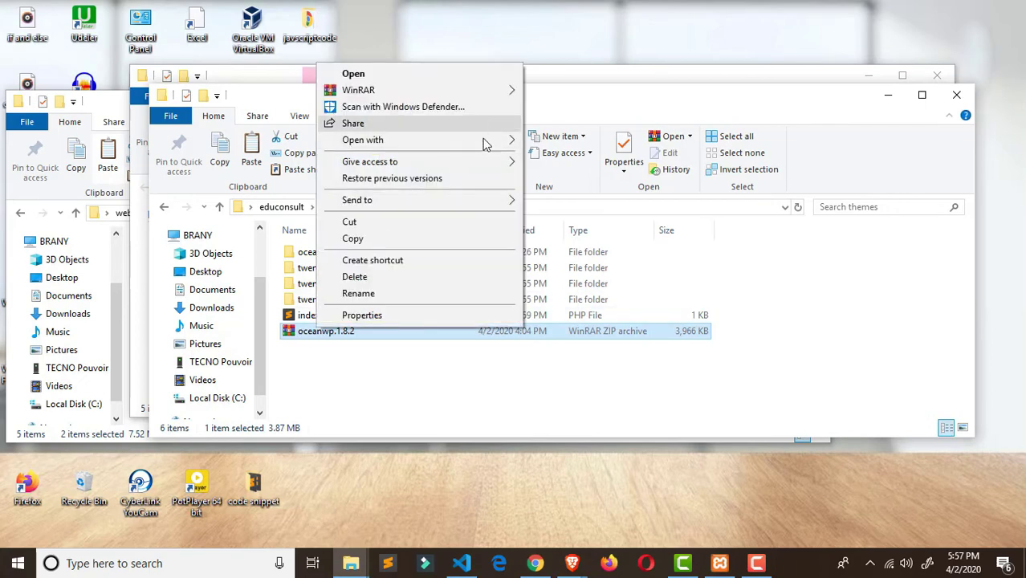
{"action": "left_click", "coordinate": [389, 373]}
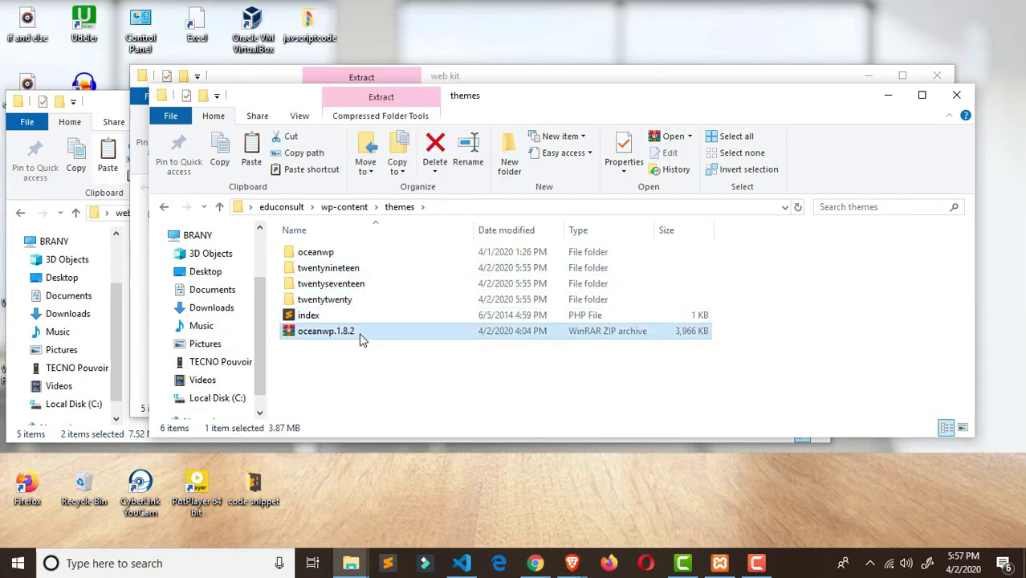
{"action": "key", "text": "Delete"}
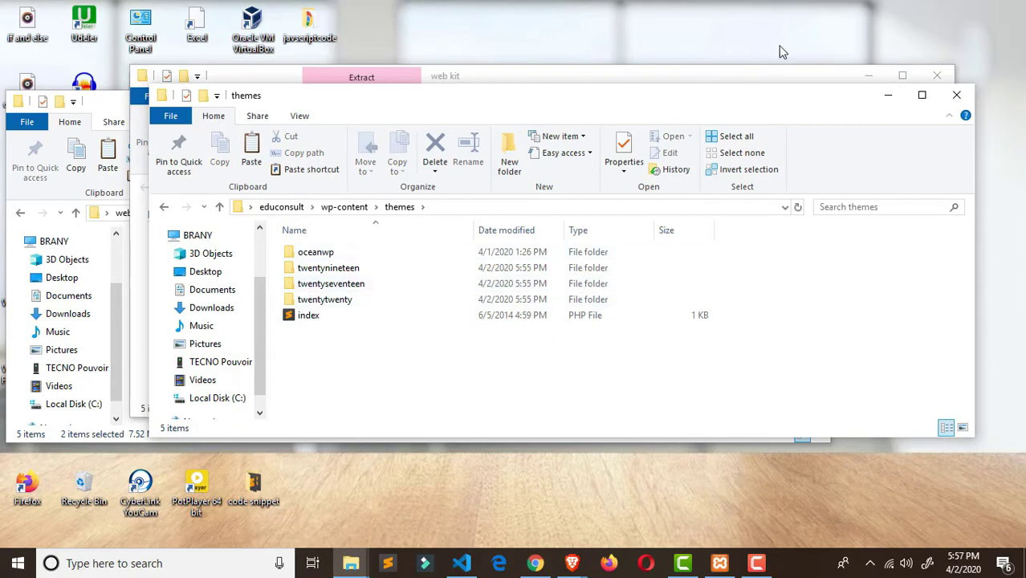
{"action": "left_click", "coordinate": [873, 82]}
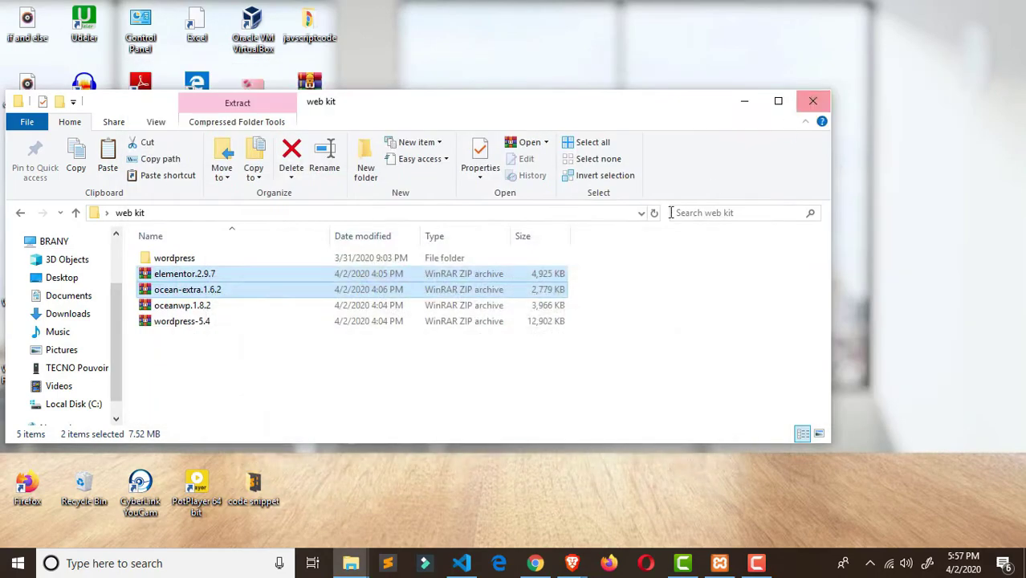
Step: Copy the educonsult folder from the desktop
{"action": "key", "text": "super+d"}
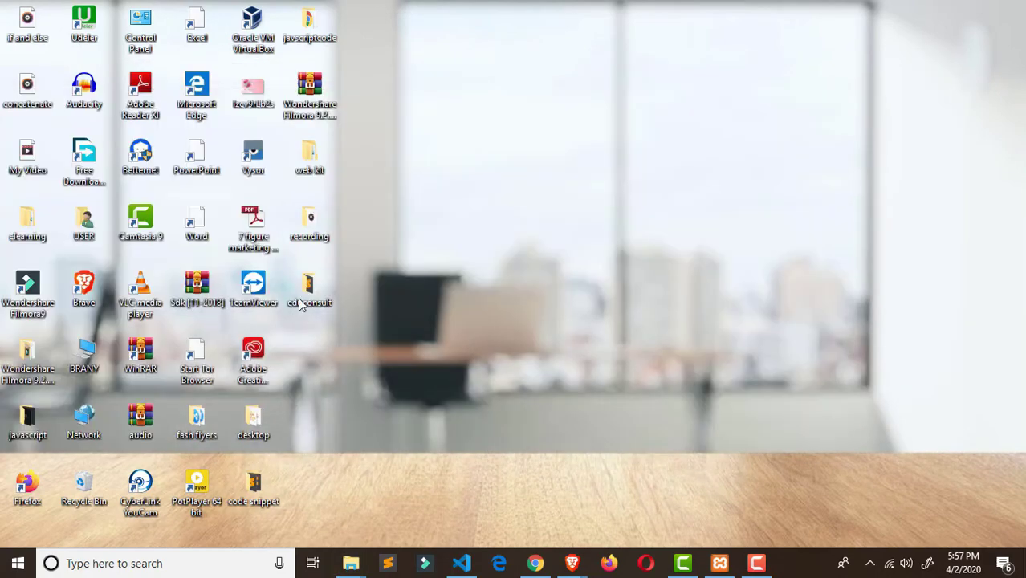
{"action": "right_click", "coordinate": [309, 293]}
{"action": "left_click", "coordinate": [362, 442]}
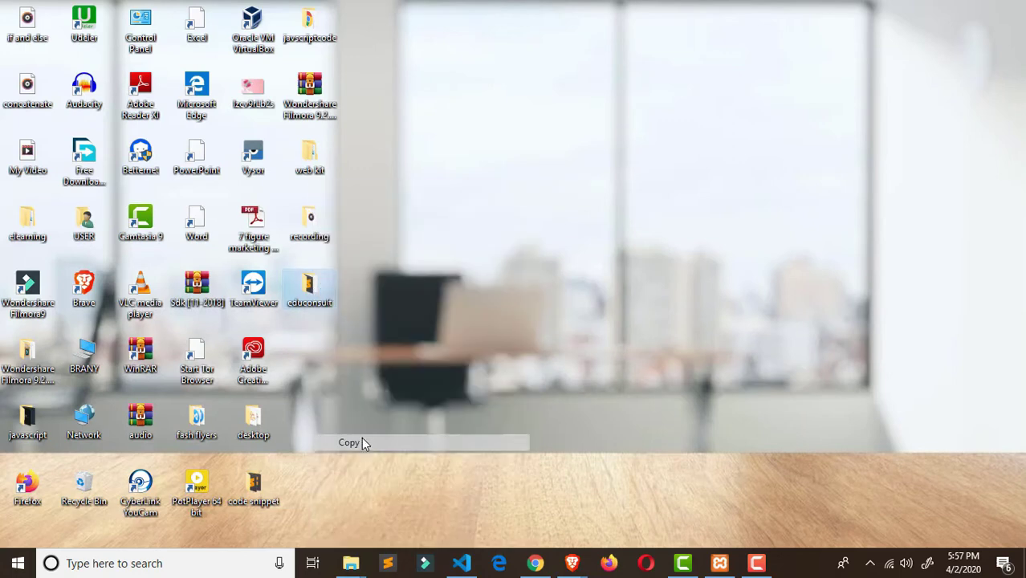
Step: Navigate the xampp Explorer window to Local Disk (C:) > xampp
{"action": "mouse_move", "coordinate": [353, 566]}
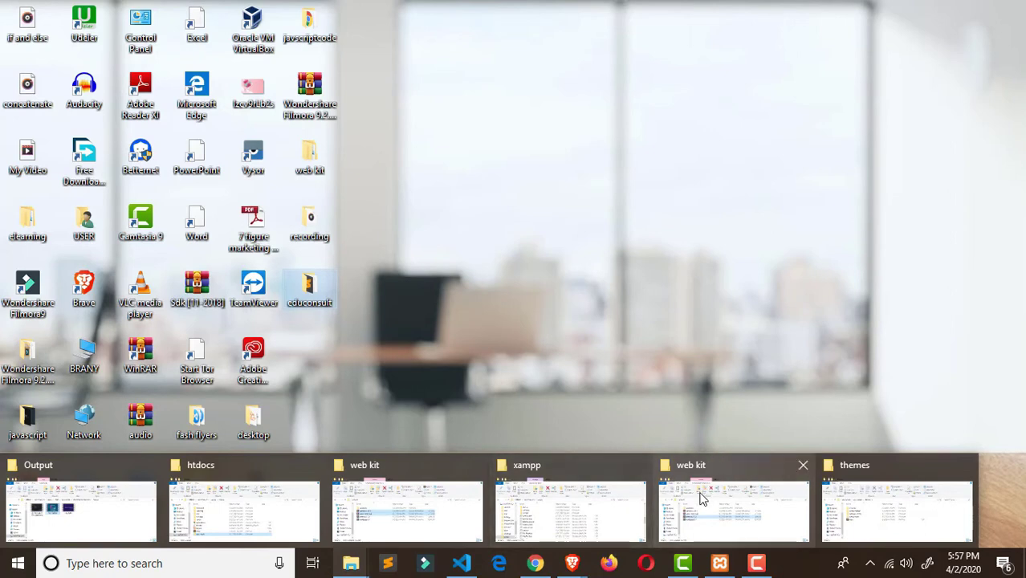
{"action": "left_click", "coordinate": [570, 510]}
{"action": "scroll", "coordinate": [88, 349], "scroll_direction": "down", "scroll_amount": 1}
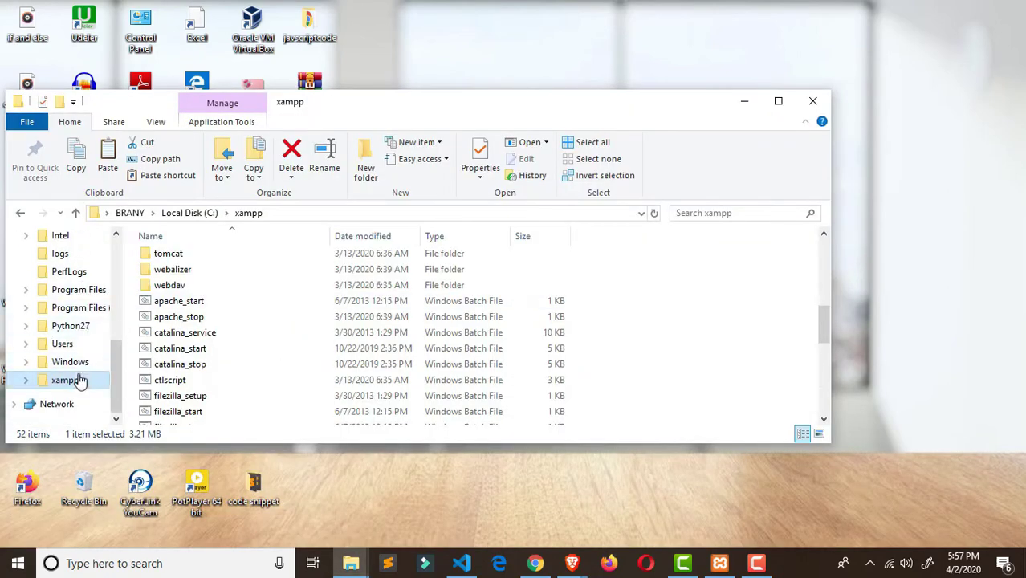
{"action": "scroll", "coordinate": [83, 370], "scroll_direction": "up", "scroll_amount": 2}
{"action": "left_click", "coordinate": [74, 308]}
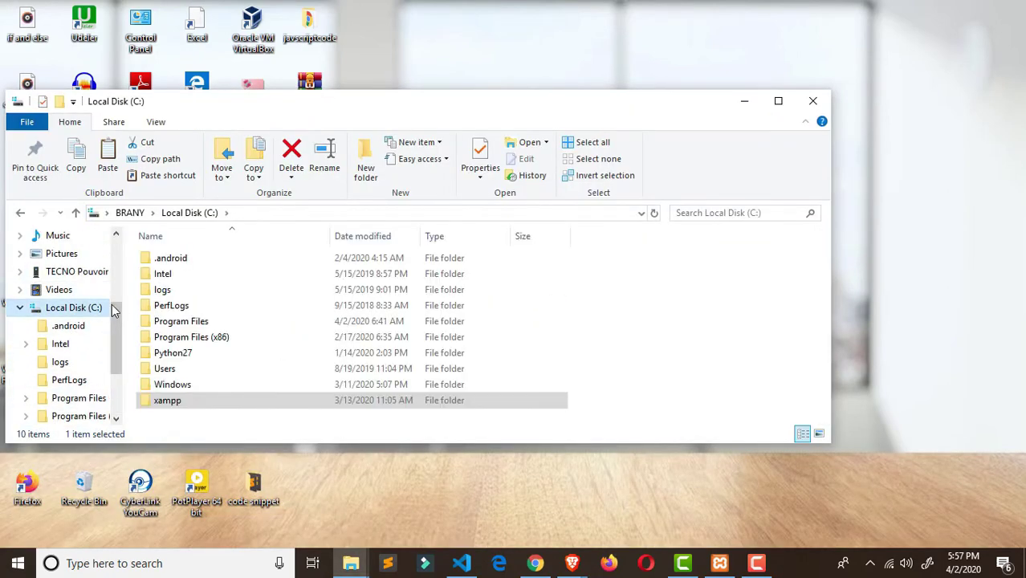
{"action": "scroll", "coordinate": [76, 269], "scroll_direction": "up", "scroll_amount": 2}
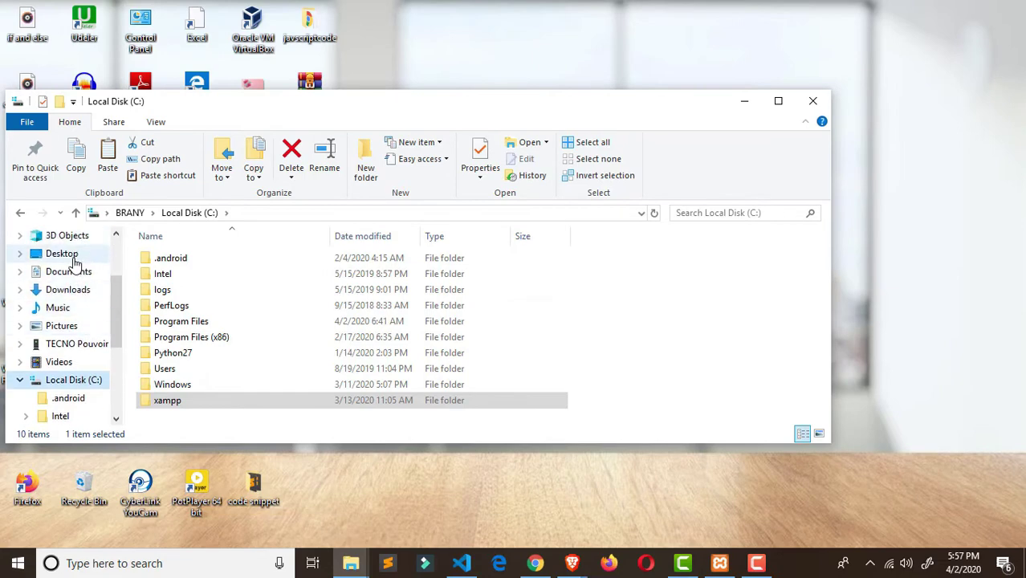
{"action": "scroll", "coordinate": [71, 313], "scroll_direction": "up", "scroll_amount": 2}
{"action": "left_click", "coordinate": [73, 320]}
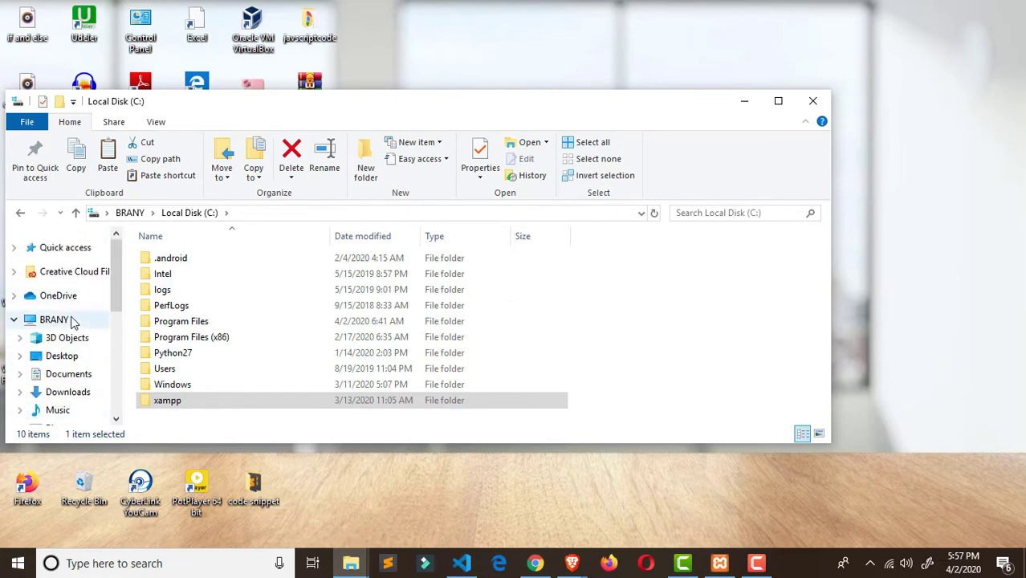
{"action": "double_click", "coordinate": [413, 402]}
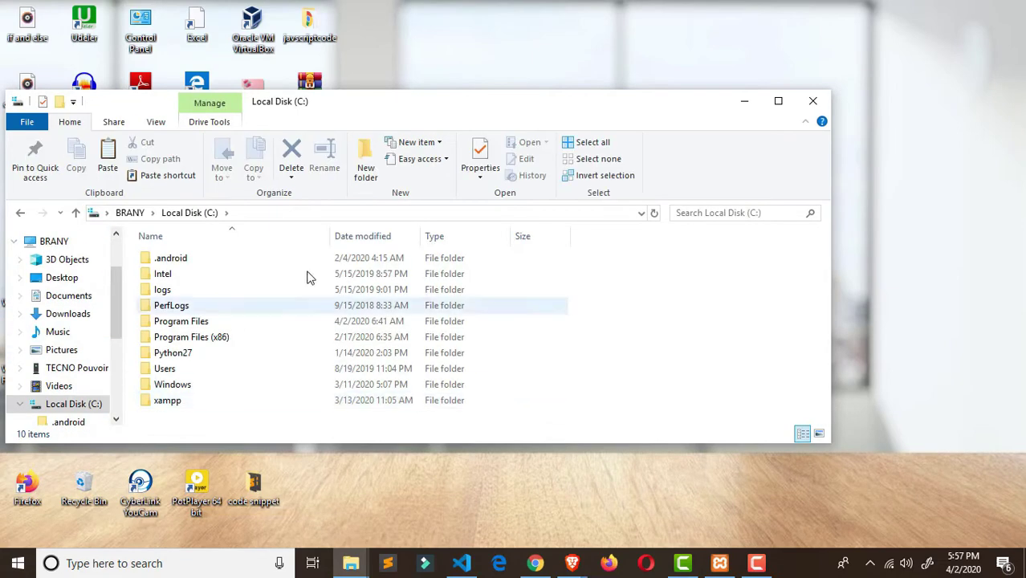
{"action": "double_click", "coordinate": [202, 401]}
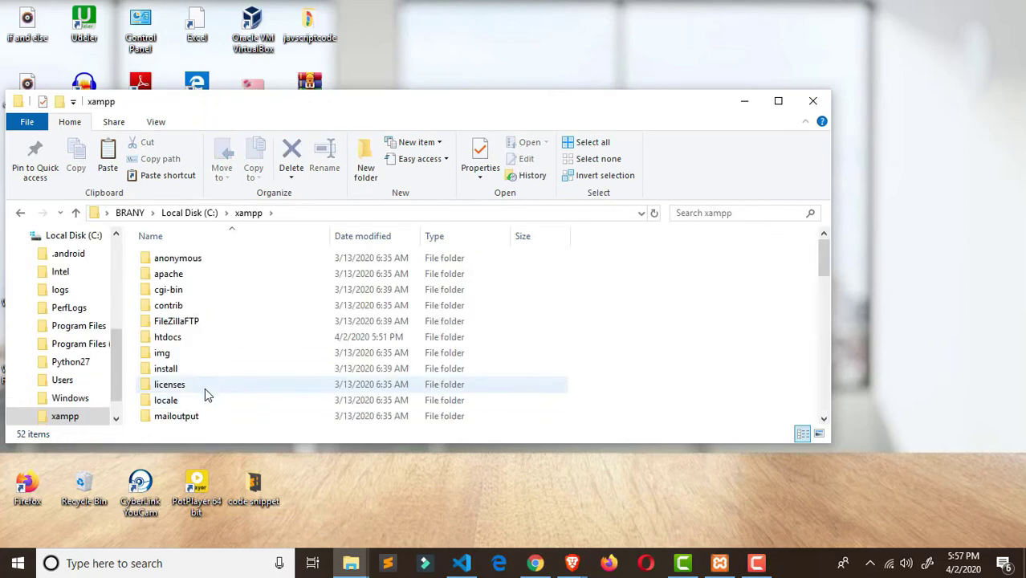
Step: Open htdocs, check the educonsult folder's contents, and return to htdocs
{"action": "scroll", "coordinate": [252, 368], "scroll_direction": "down", "scroll_amount": 2}
{"action": "scroll", "coordinate": [270, 322], "scroll_direction": "up", "scroll_amount": 2}
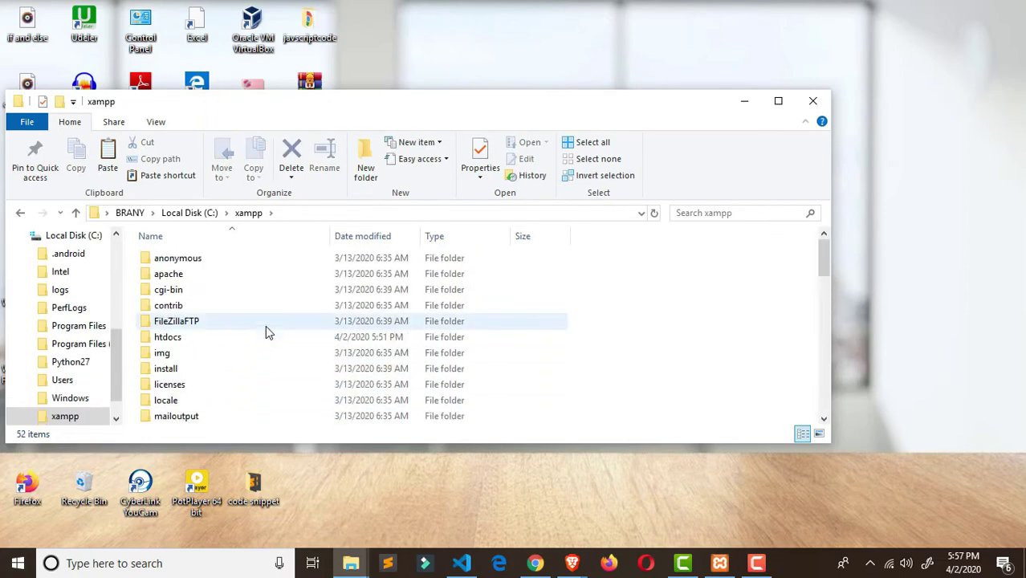
{"action": "double_click", "coordinate": [199, 338]}
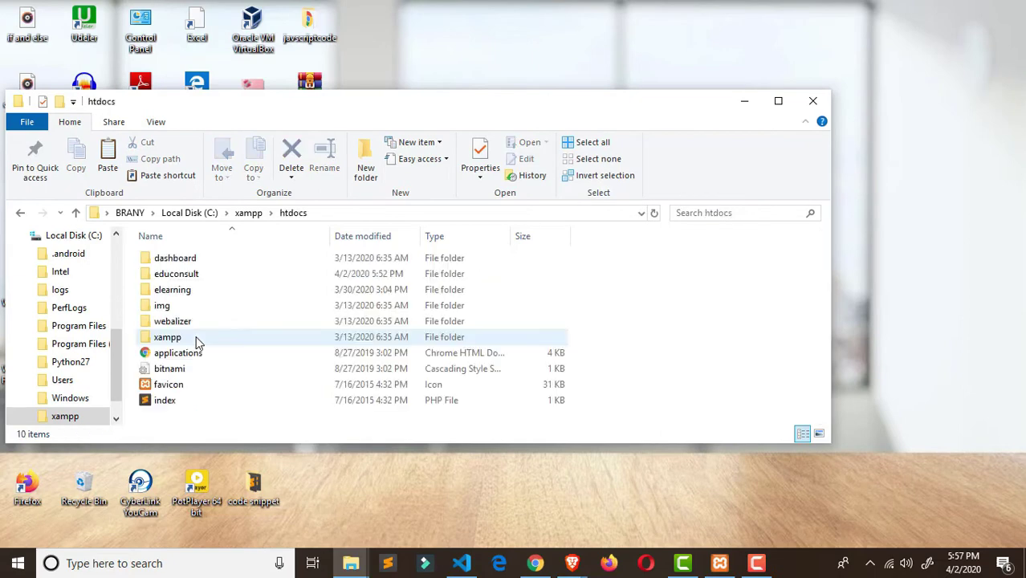
{"action": "double_click", "coordinate": [206, 275]}
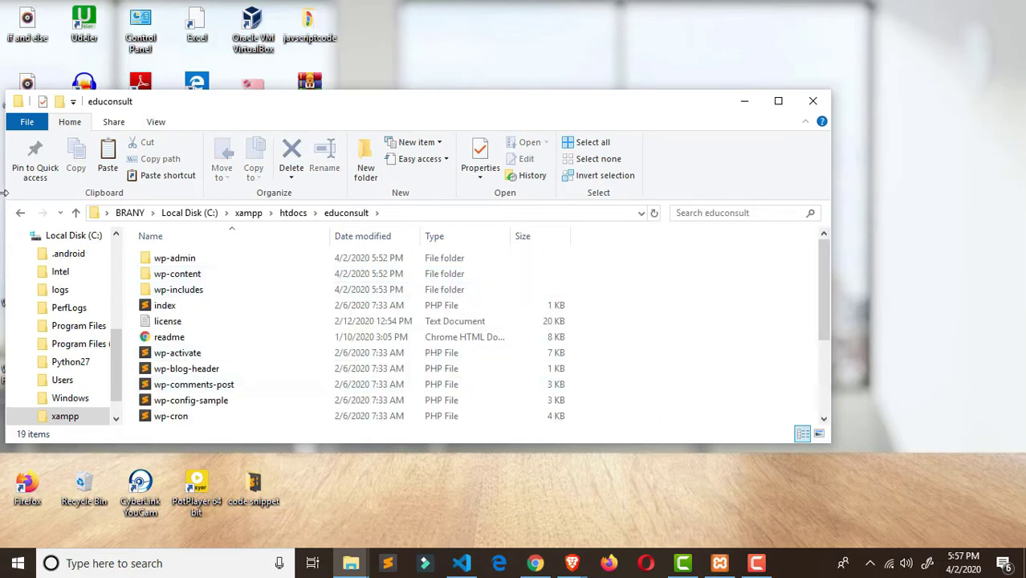
{"action": "left_click", "coordinate": [21, 214]}
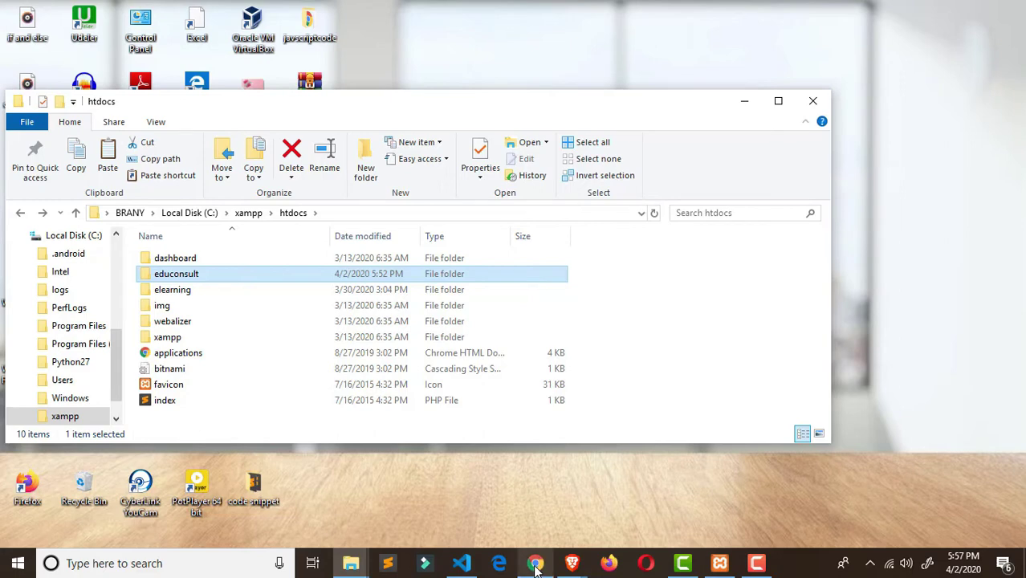
Step: Show Chrome's Welcome to XAMPP tab with a cleared address bar, then the XAMPP Control Panel
{"action": "mouse_move", "coordinate": [538, 567]}
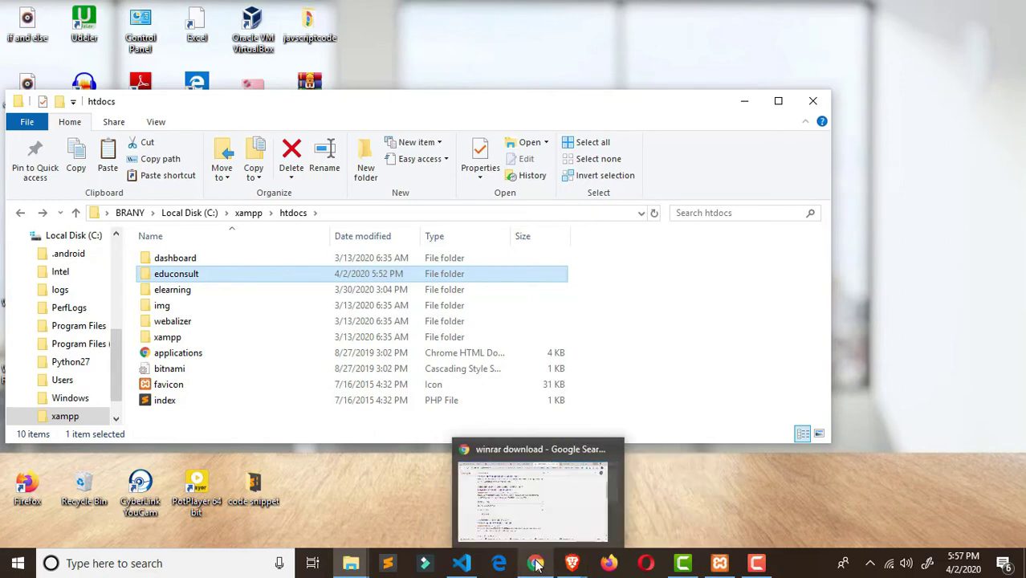
{"action": "left_click", "coordinate": [543, 530]}
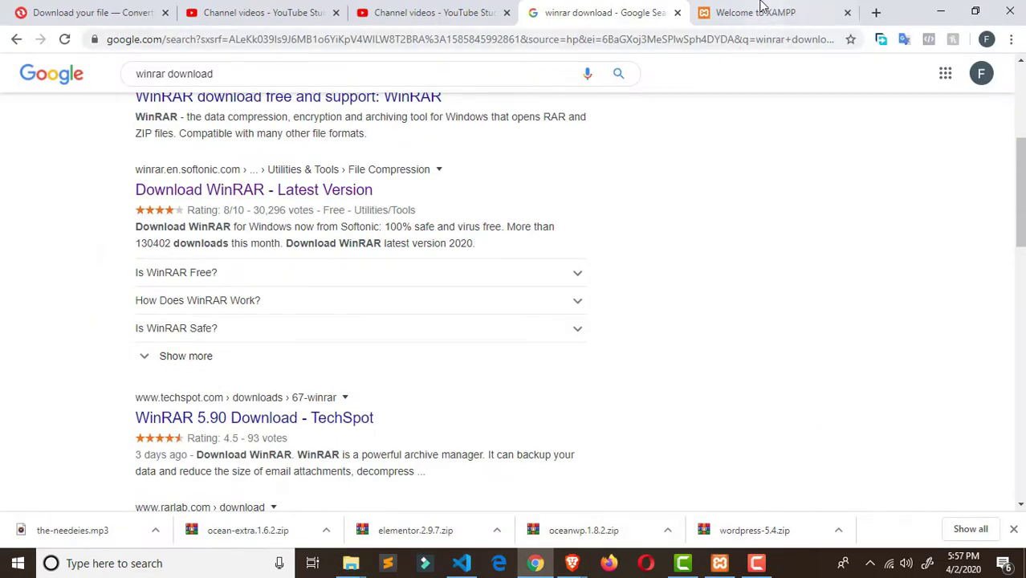
{"action": "left_click", "coordinate": [759, 12]}
{"action": "left_click", "coordinate": [670, 38]}
{"action": "key", "text": "BackSpace"}
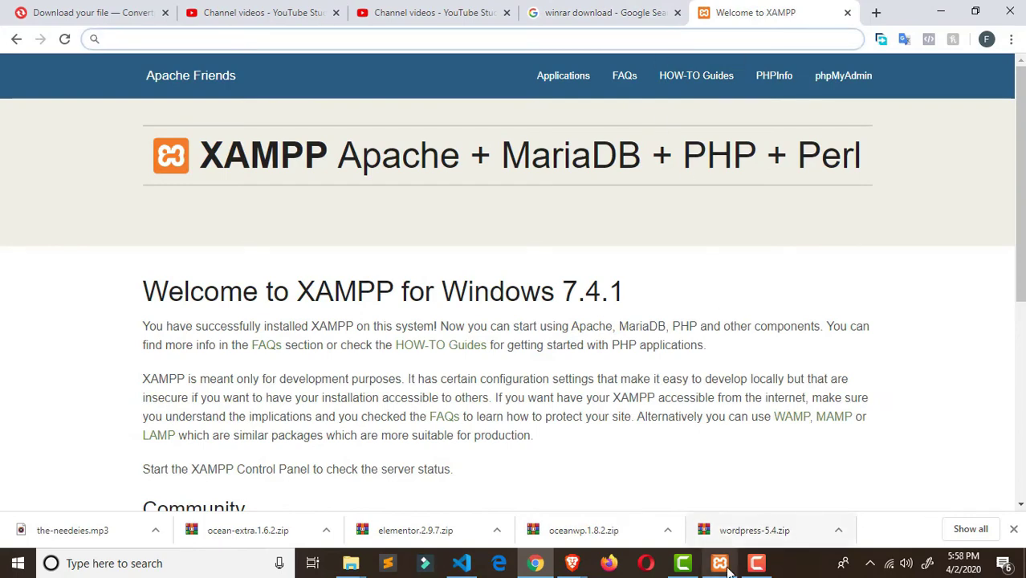
{"action": "mouse_move", "coordinate": [720, 561]}
{"action": "left_click", "coordinate": [731, 536]}
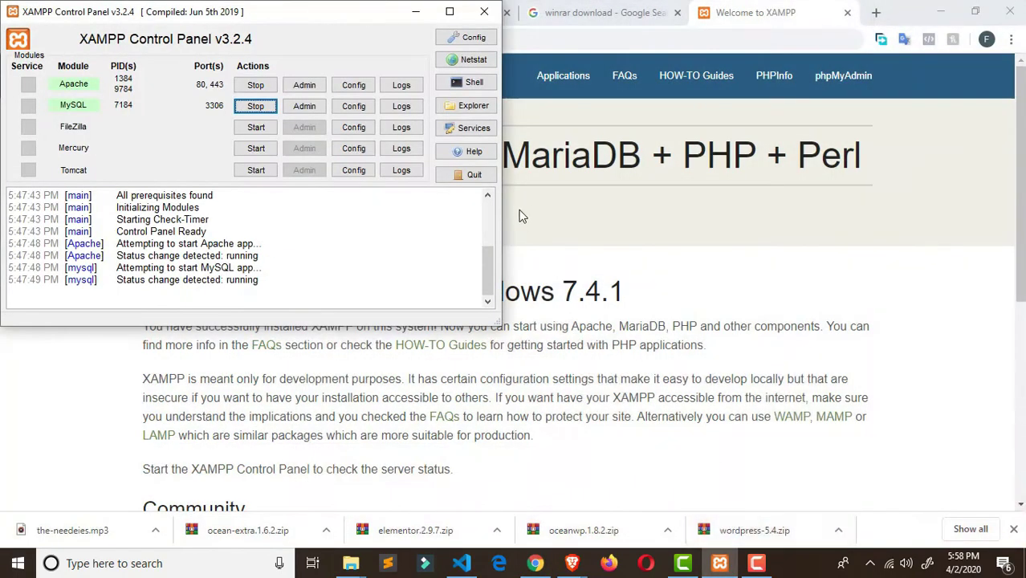
Step: Browse from htdocs back to C:\xampp's 52 items, then return to the XAMPP Control Panel
{"action": "left_click", "coordinate": [351, 563]}
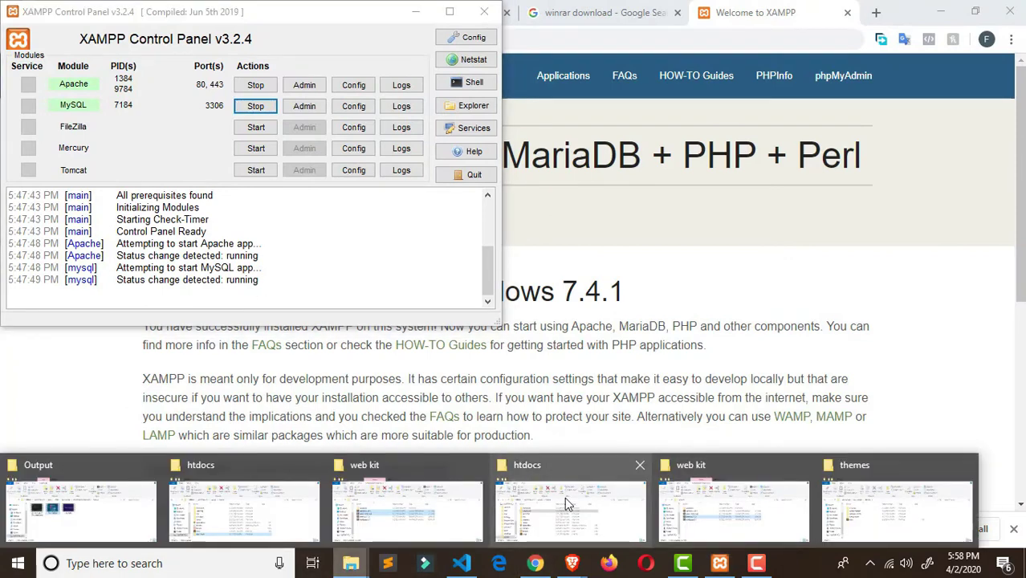
{"action": "left_click", "coordinate": [564, 497]}
{"action": "left_click", "coordinate": [189, 213]}
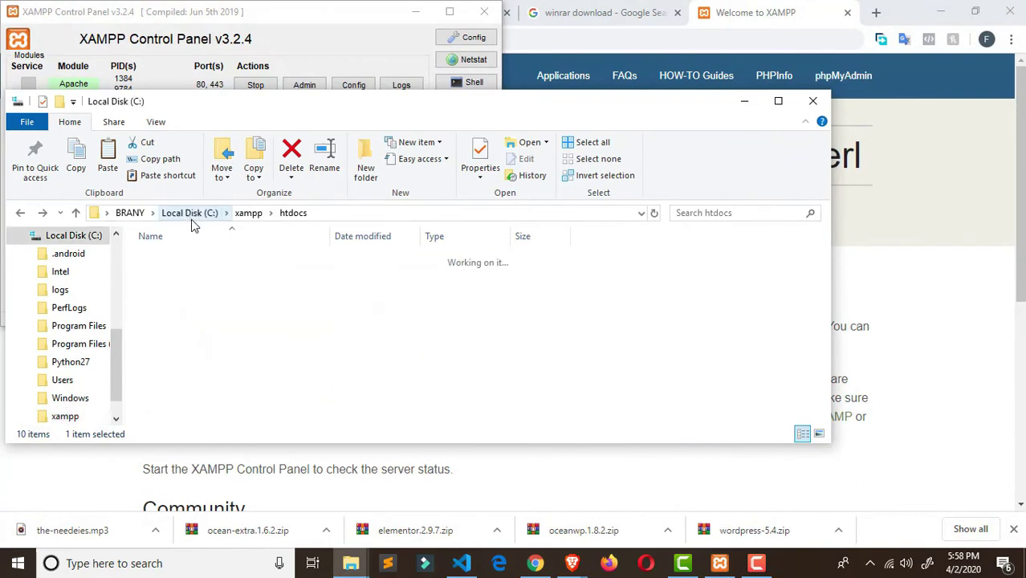
{"action": "left_click", "coordinate": [128, 213]}
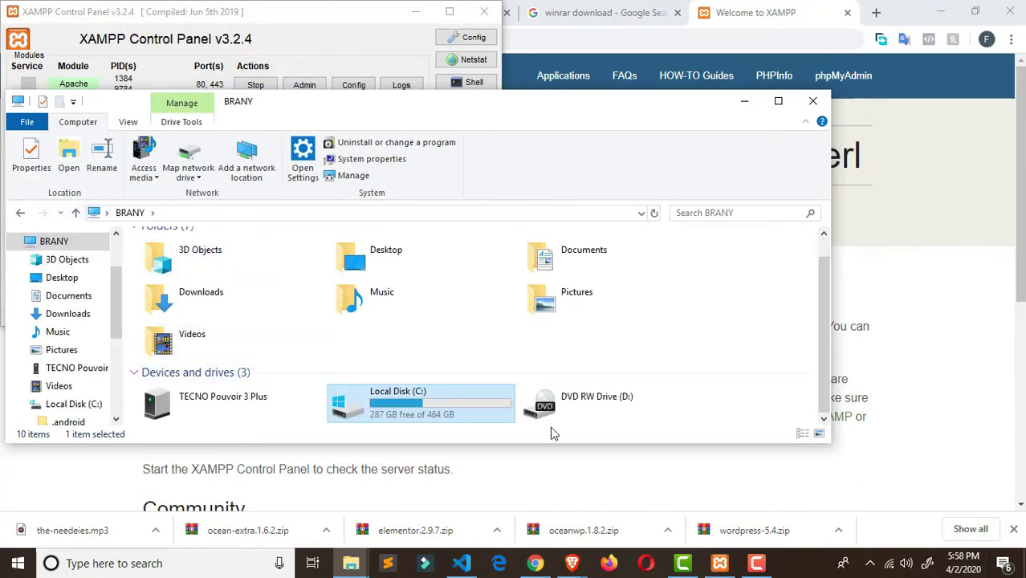
{"action": "double_click", "coordinate": [456, 390]}
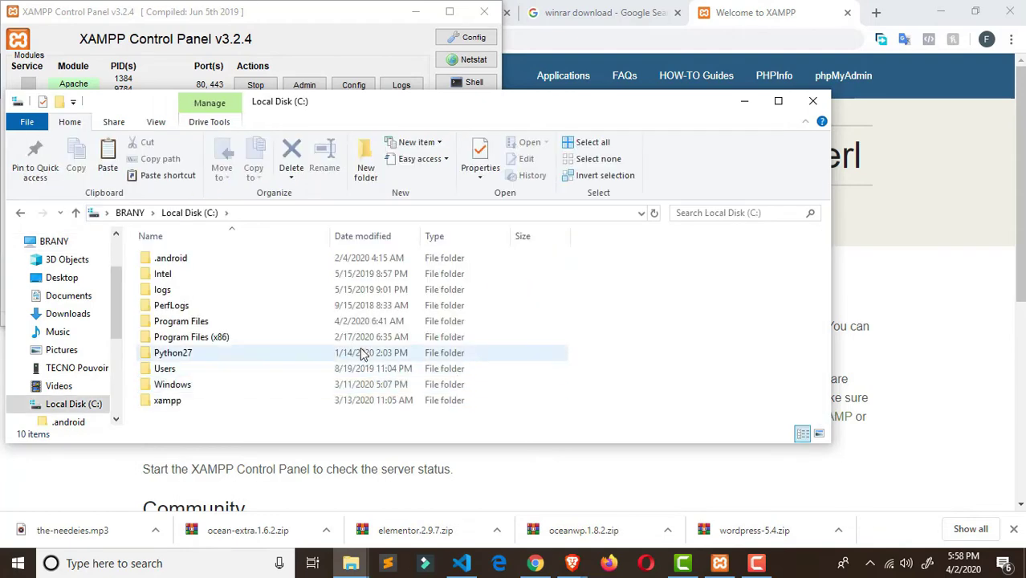
{"action": "double_click", "coordinate": [250, 401]}
{"action": "scroll", "coordinate": [272, 355], "scroll_direction": "down", "scroll_amount": 13}
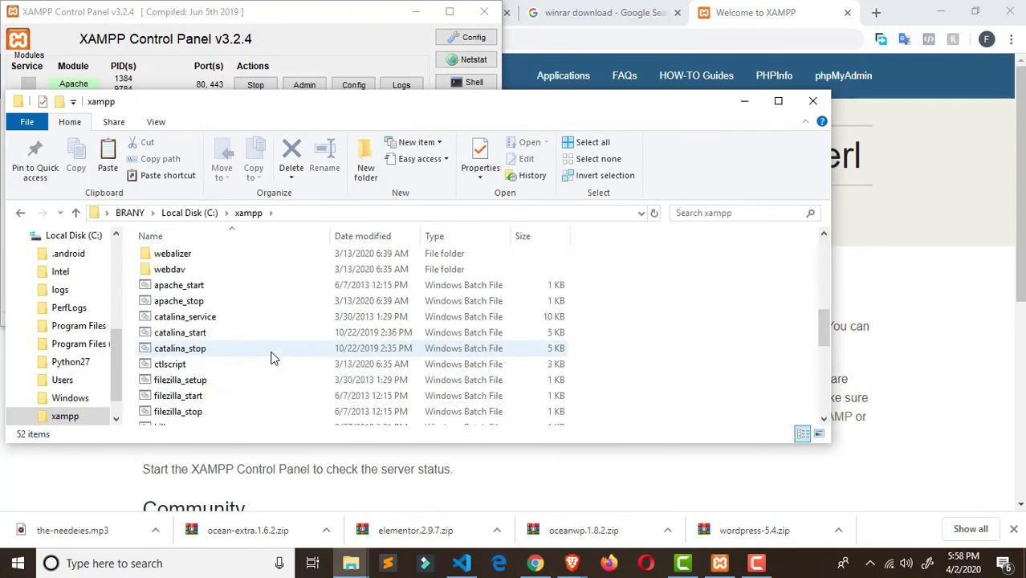
{"action": "scroll", "coordinate": [271, 357], "scroll_direction": "down", "scroll_amount": 3}
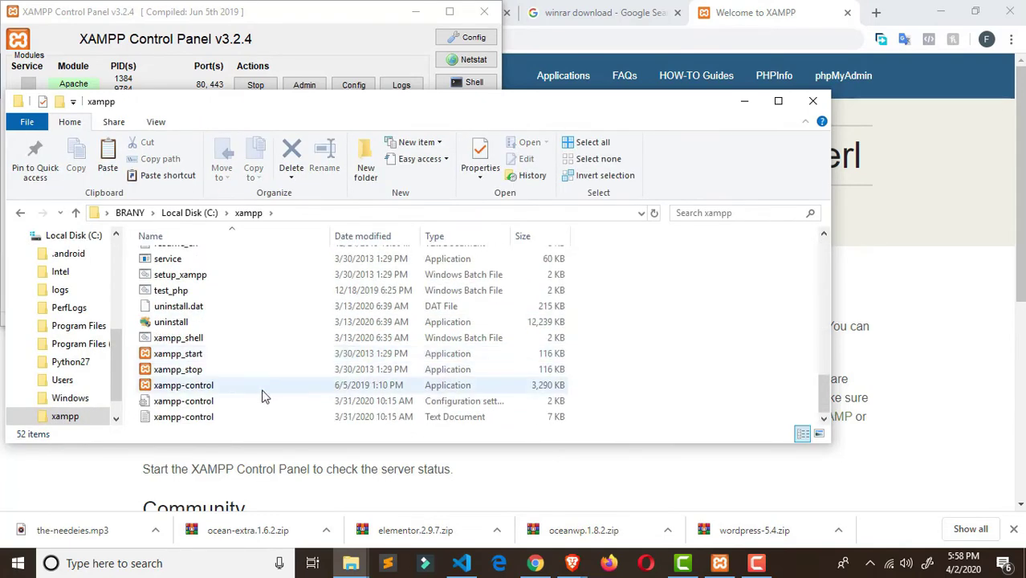
{"action": "left_click", "coordinate": [720, 564]}
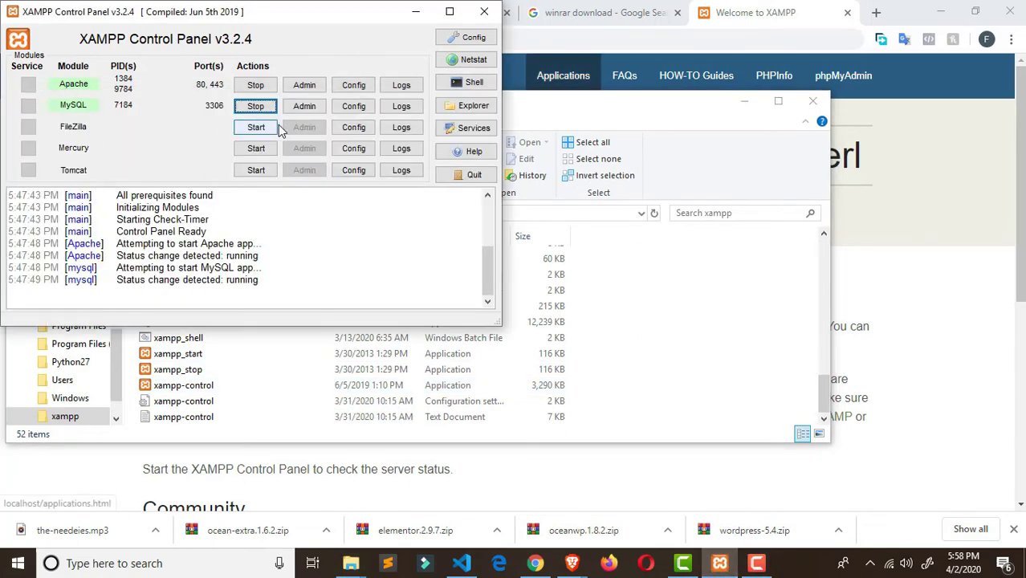
Step: Stop Apache and MySQL, then start both again so Apache runs under PIDs 10820 and 11408
{"action": "left_click", "coordinate": [259, 86]}
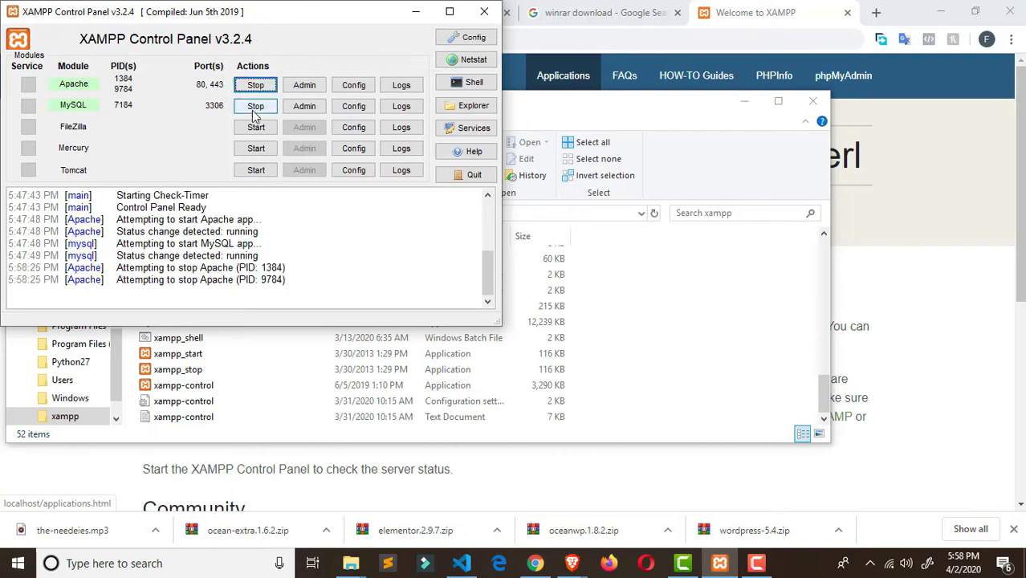
{"action": "left_click", "coordinate": [257, 106]}
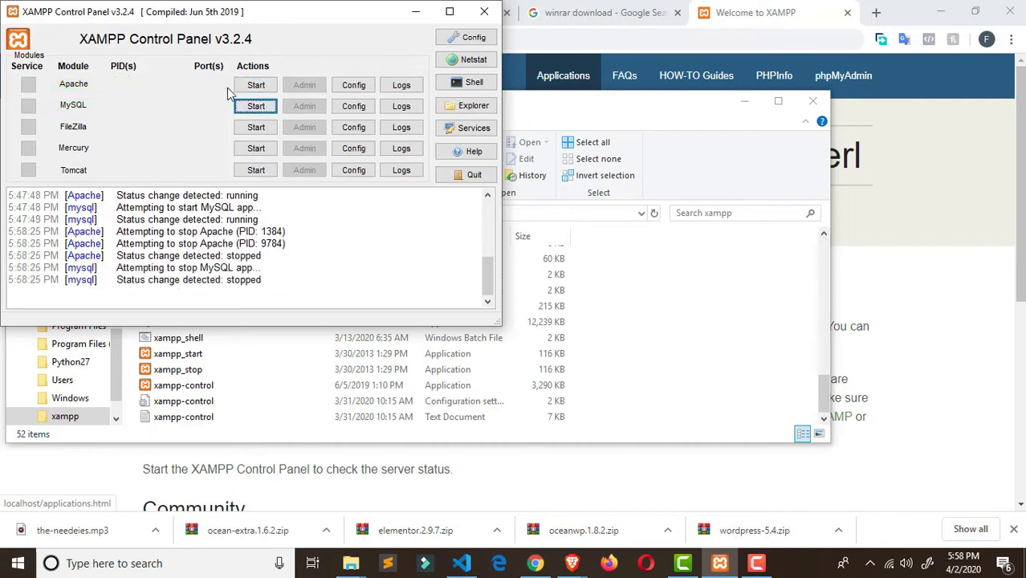
{"action": "left_click", "coordinate": [256, 85]}
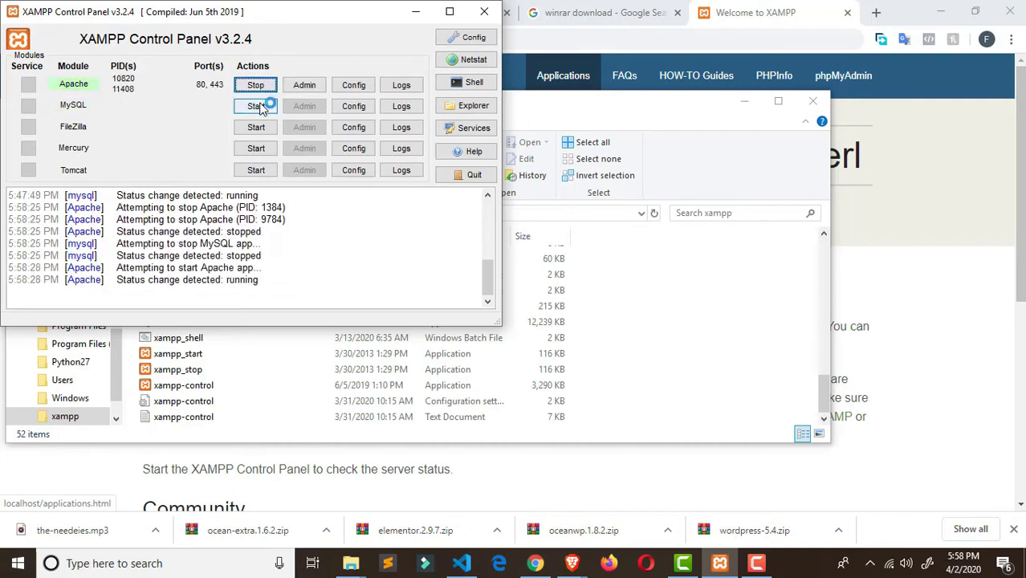
{"action": "left_click", "coordinate": [257, 107]}
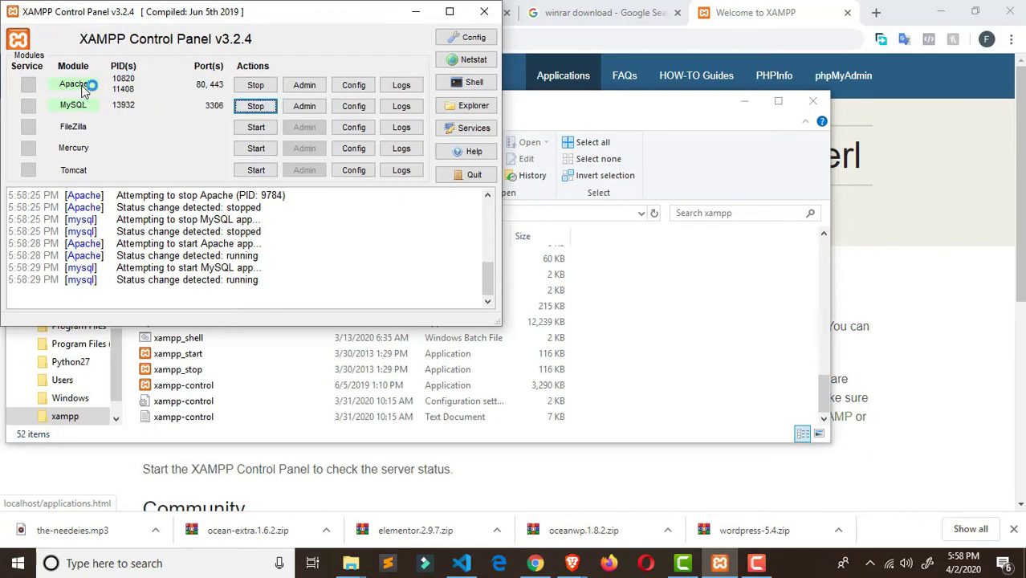
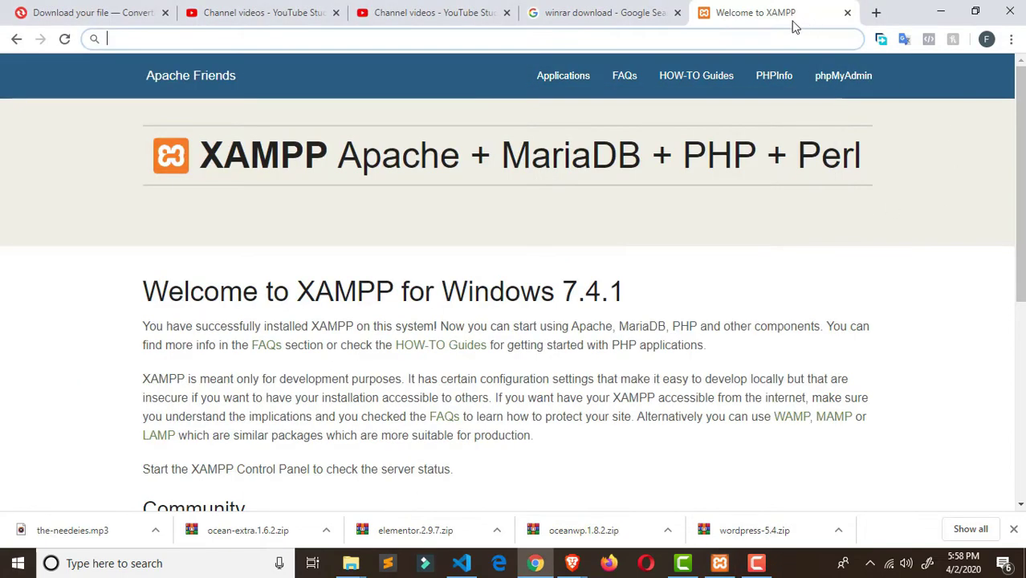
Step: Load localhost in Chrome and open phpMyAdmin from the XAMPP dashboard menu
{"action": "left_click", "coordinate": [793, 23]}
{"action": "type", "text": "lo"}
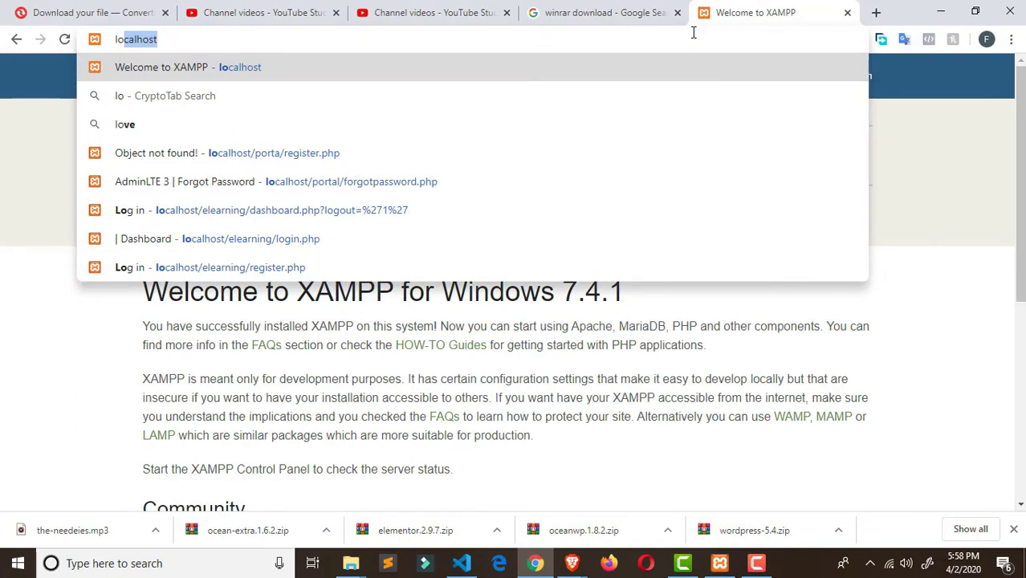
{"action": "key", "text": "Right"}
{"action": "key", "text": "Return"}
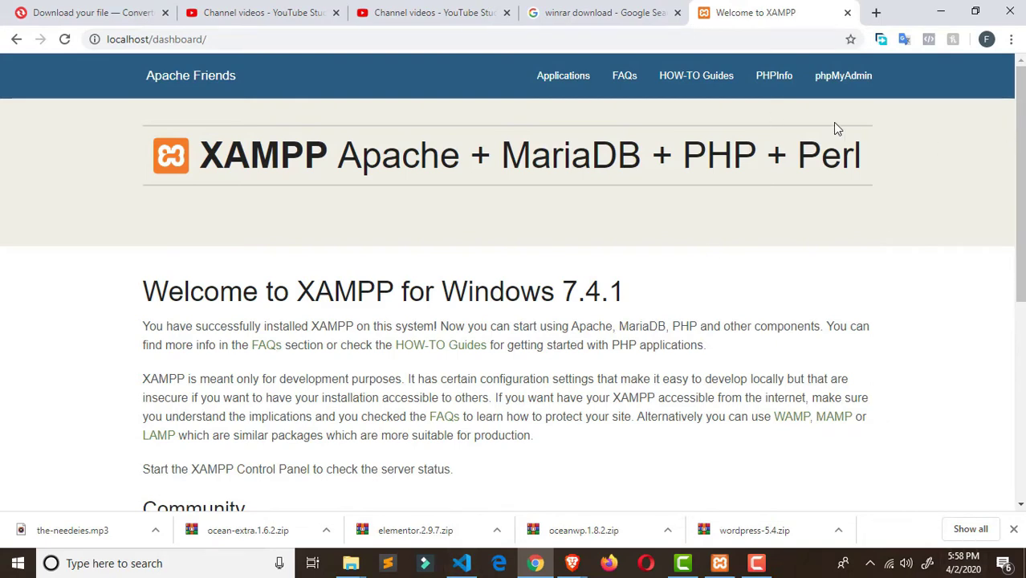
{"action": "left_click", "coordinate": [851, 81]}
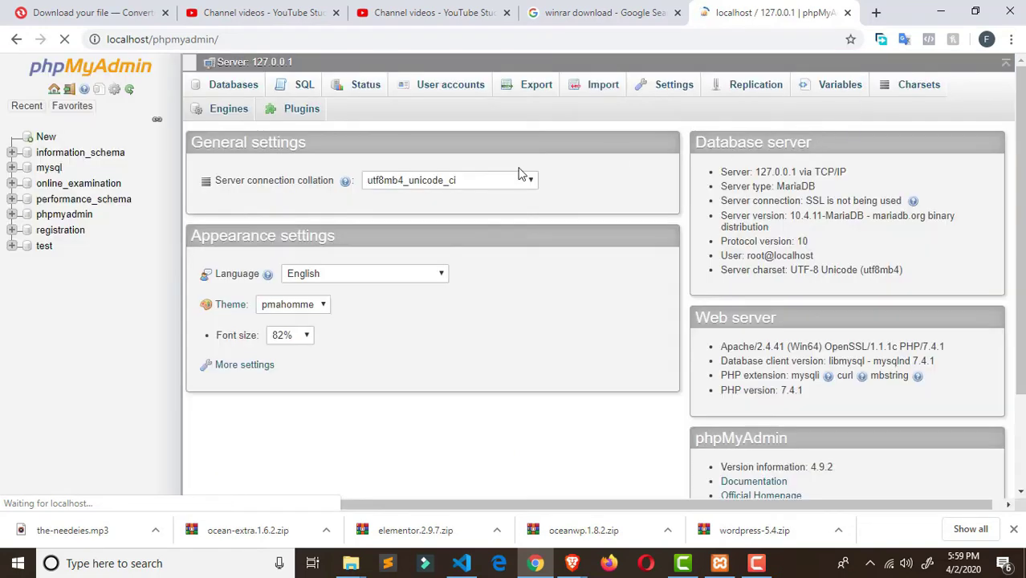
Step: Enter educonsultdb as the new database name, copy it, and create the database
{"action": "left_click", "coordinate": [46, 137]}
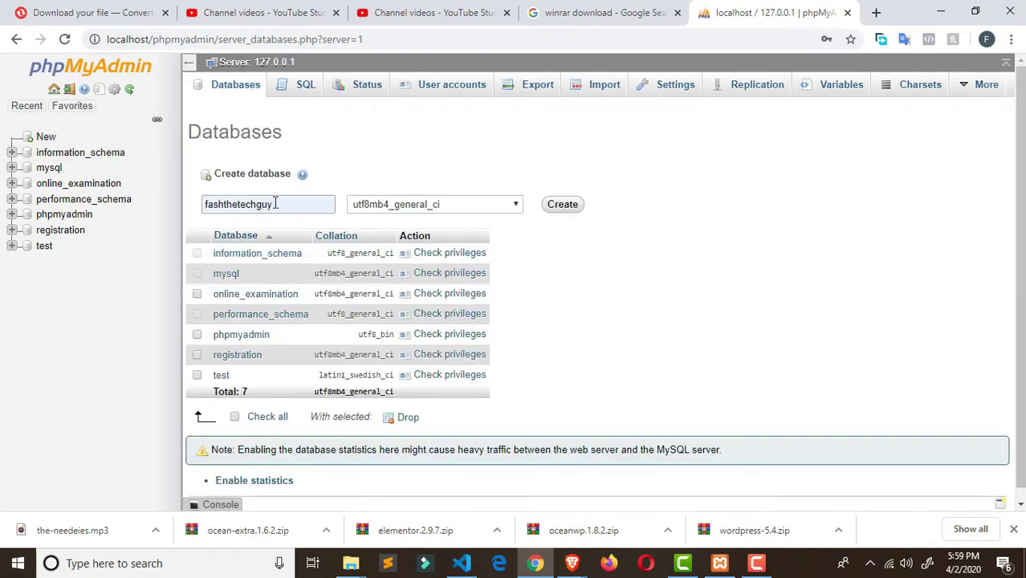
{"action": "left_click", "coordinate": [275, 203]}
{"action": "left_click", "coordinate": [193, 201]}
{"action": "double_click", "coordinate": [318, 207]}
{"action": "key", "text": "BackSpace"}
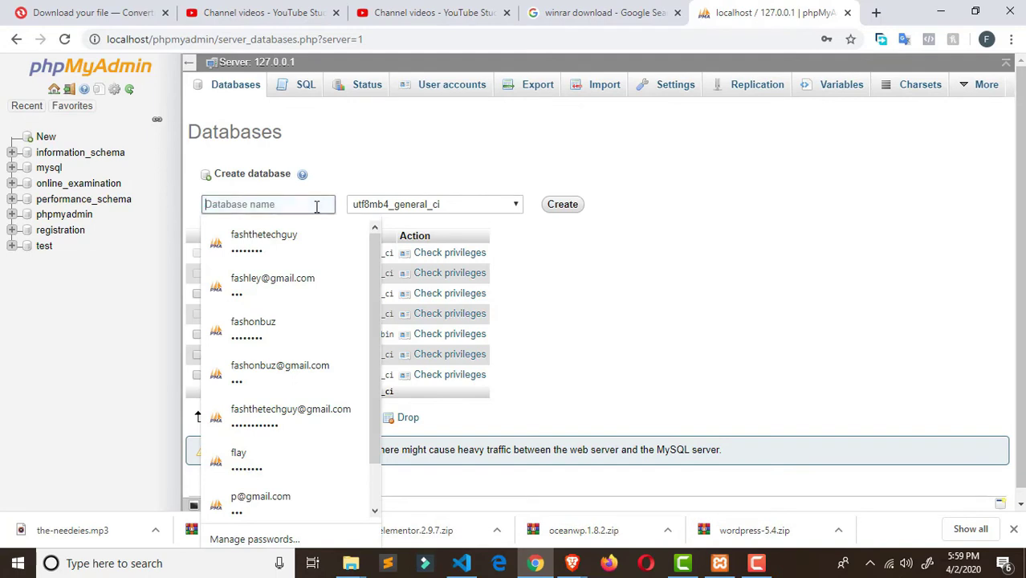
{"action": "type", "text": "educo"}
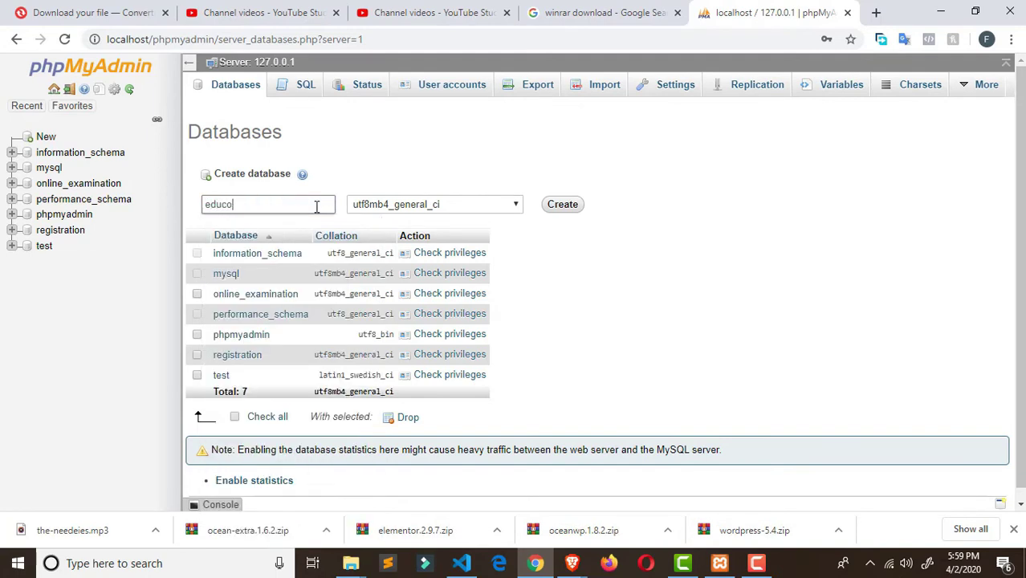
{"action": "type", "text": "nsultdb"}
{"action": "double_click", "coordinate": [272, 205]}
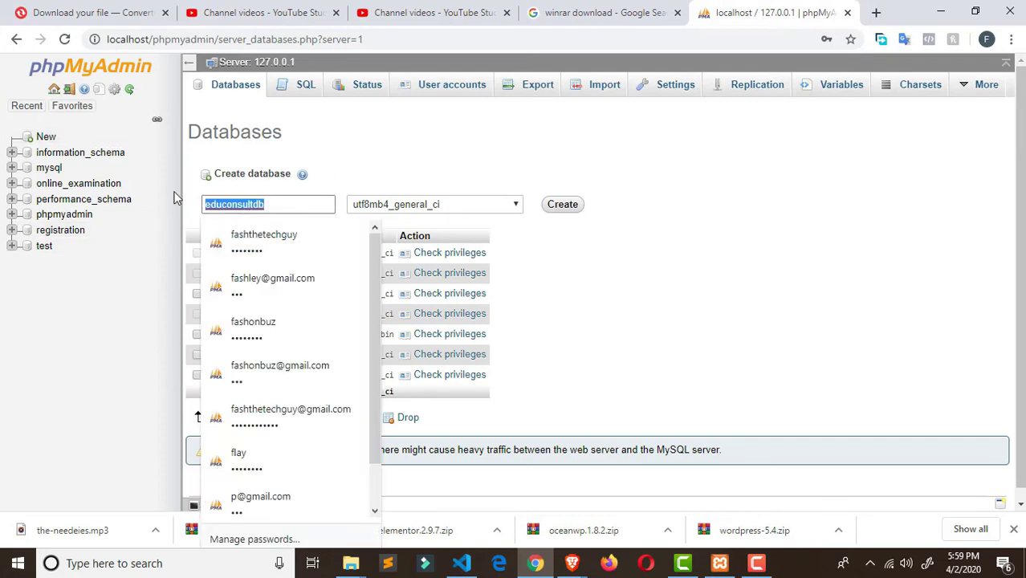
{"action": "left_click_drag", "start_coordinate": [289, 205], "coordinate": [181, 203]}
{"action": "key", "text": "ctrl+c"}
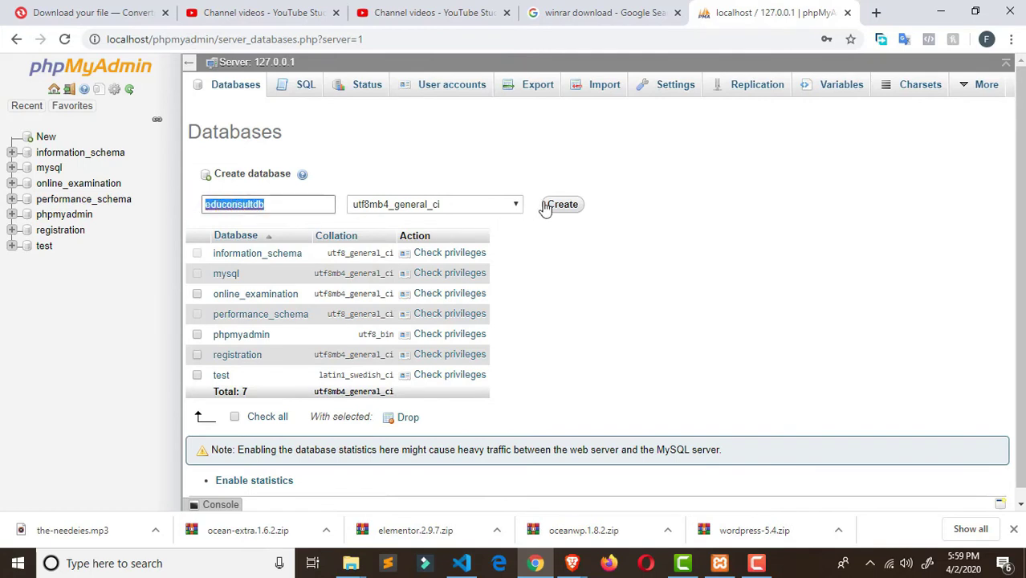
{"action": "left_click", "coordinate": [552, 205]}
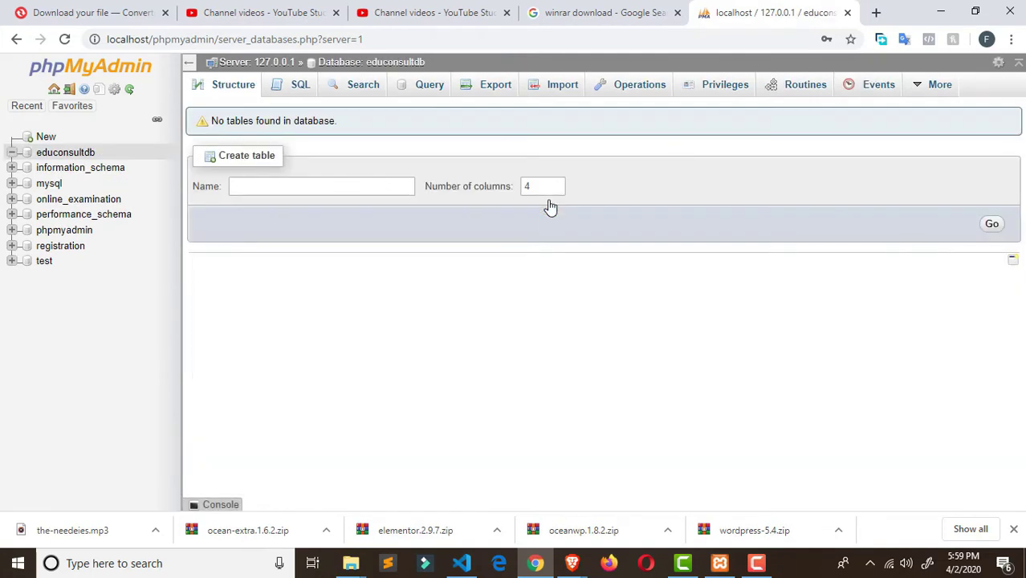
Step: Load localhost/educonsult in a new Chrome tab
{"action": "left_click", "coordinate": [877, 13]}
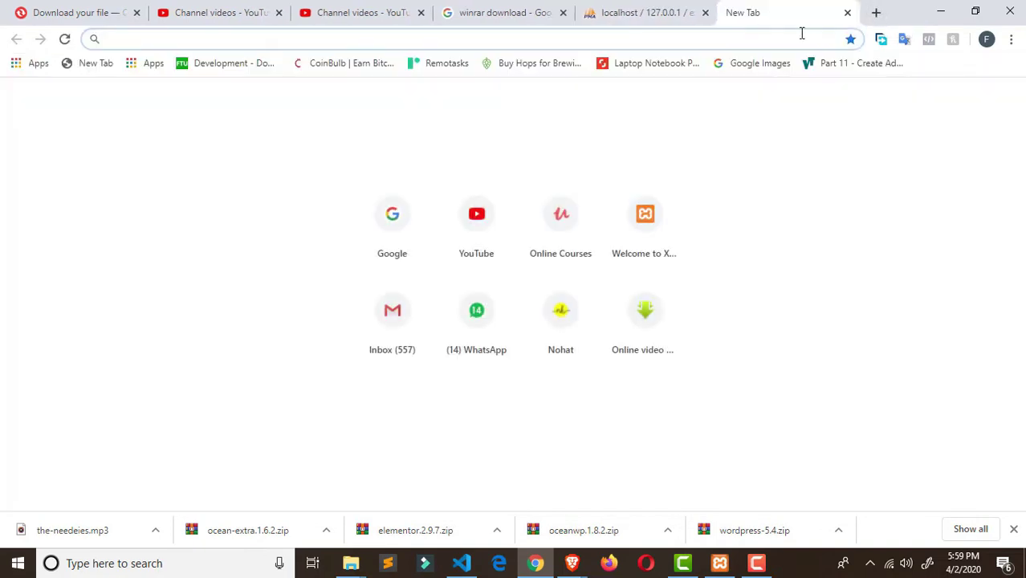
{"action": "type", "text": "localhost"}
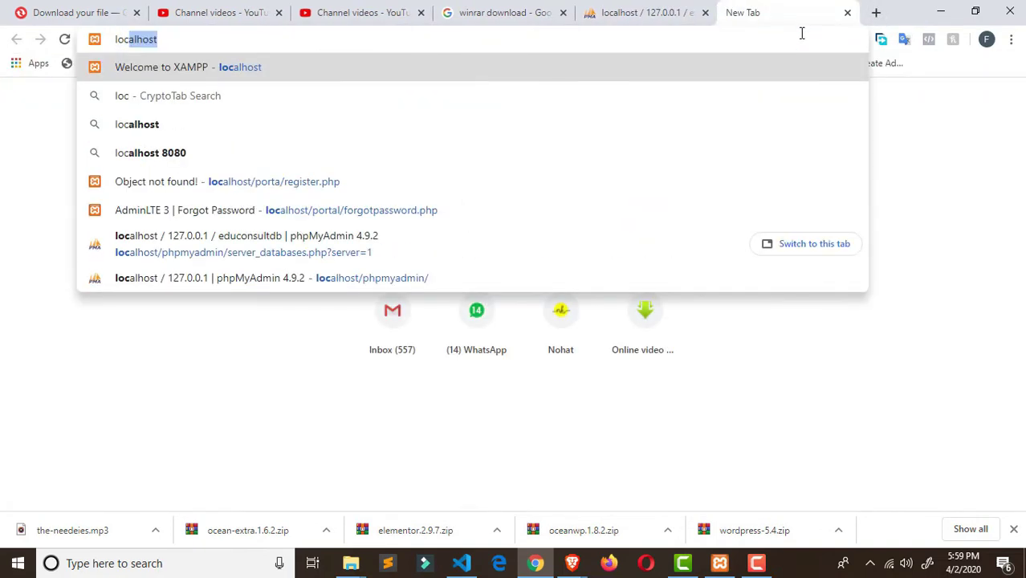
{"action": "type", "text": "/"}
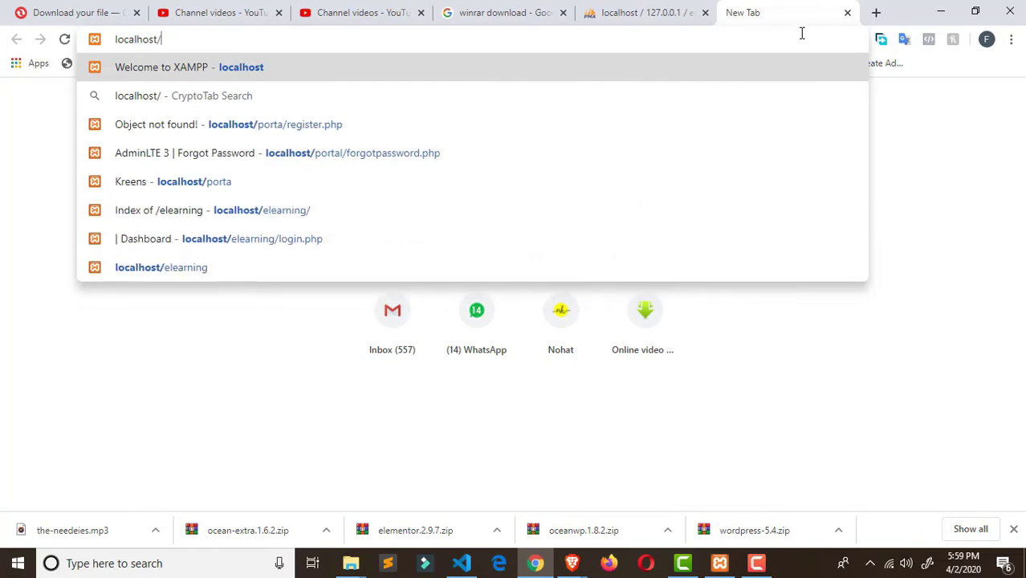
{"action": "type", "text": "educ"}
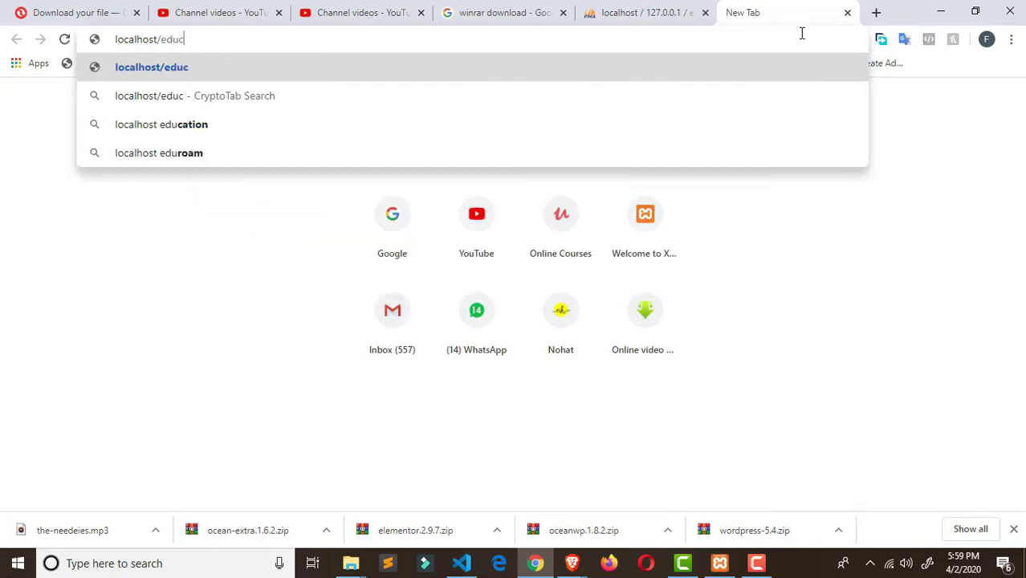
{"action": "type", "text": "ons"}
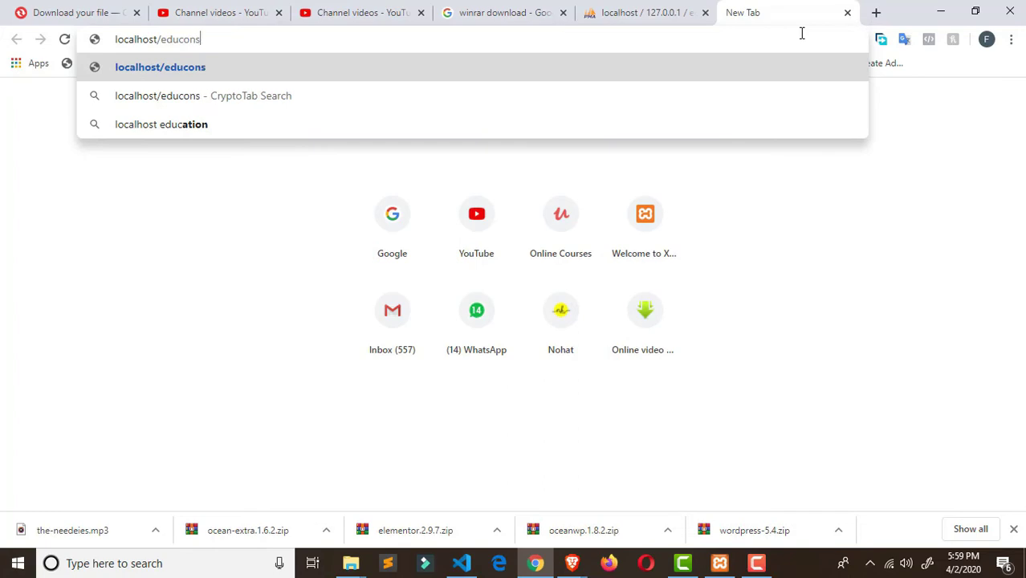
{"action": "type", "text": "ult"}
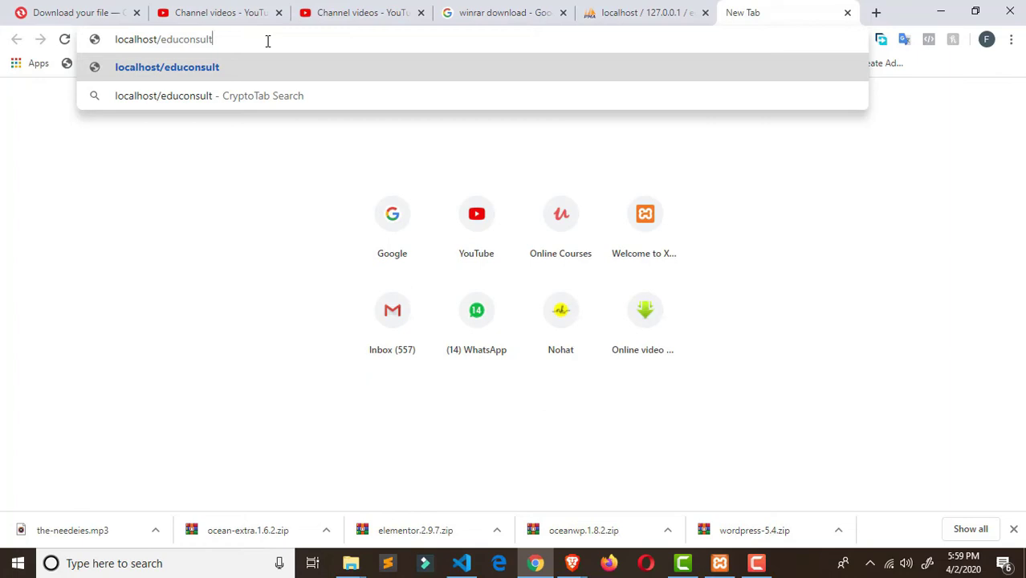
{"action": "key", "text": "Return"}
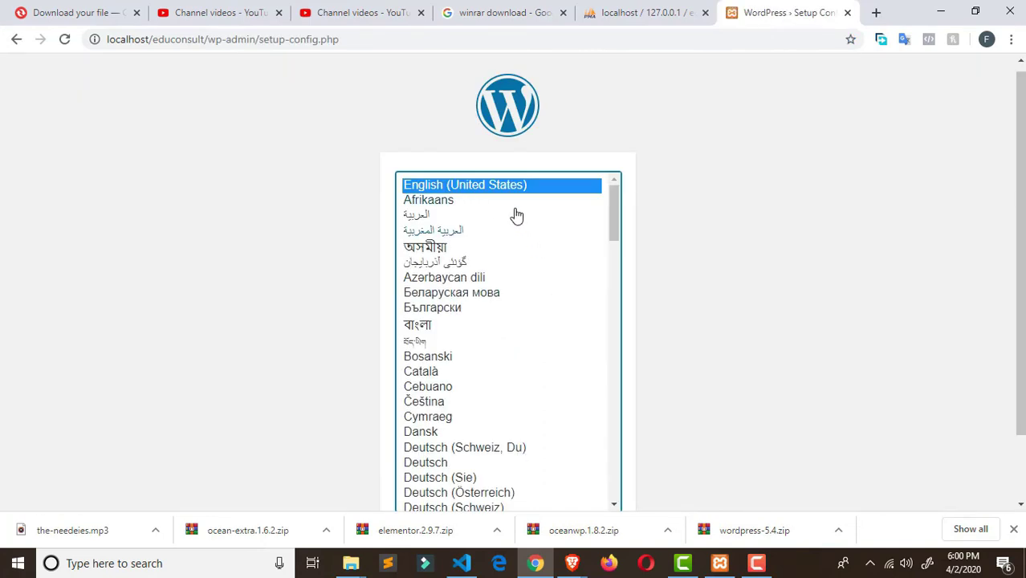
Step: Keep English (United States) as the WordPress setup language and continue
{"action": "scroll", "coordinate": [835, 277], "scroll_direction": "down", "scroll_amount": 1}
{"action": "scroll", "coordinate": [835, 277], "scroll_direction": "up", "scroll_amount": 1}
{"action": "scroll", "coordinate": [557, 295], "scroll_direction": "down", "scroll_amount": 1}
{"action": "scroll", "coordinate": [776, 320], "scroll_direction": "down", "scroll_amount": 1}
{"action": "scroll", "coordinate": [777, 320], "scroll_direction": "up", "scroll_amount": 1}
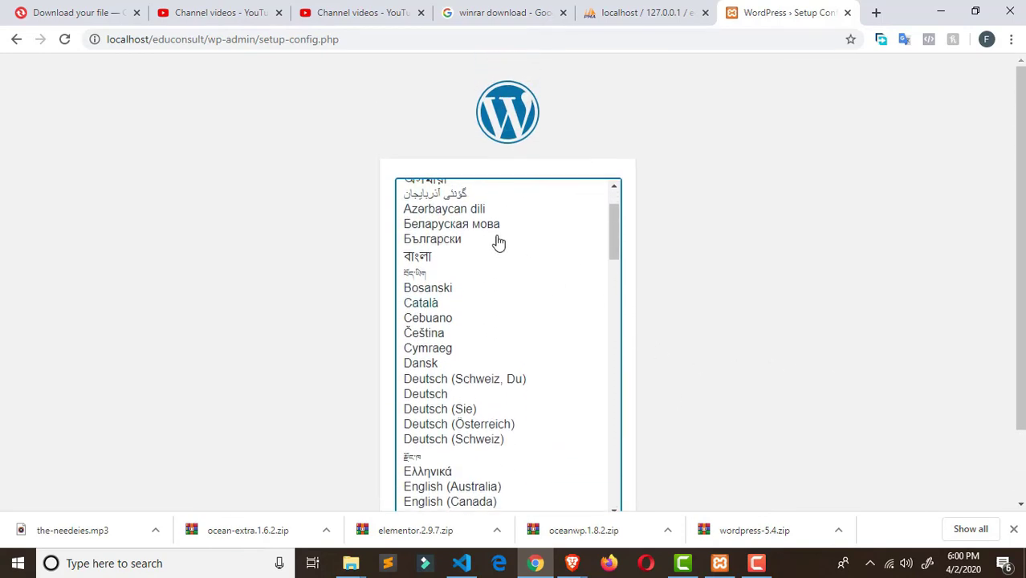
{"action": "scroll", "coordinate": [517, 225], "scroll_direction": "up", "scroll_amount": 1}
{"action": "scroll", "coordinate": [714, 411], "scroll_direction": "down", "scroll_amount": 1}
{"action": "left_click", "coordinate": [607, 462]}
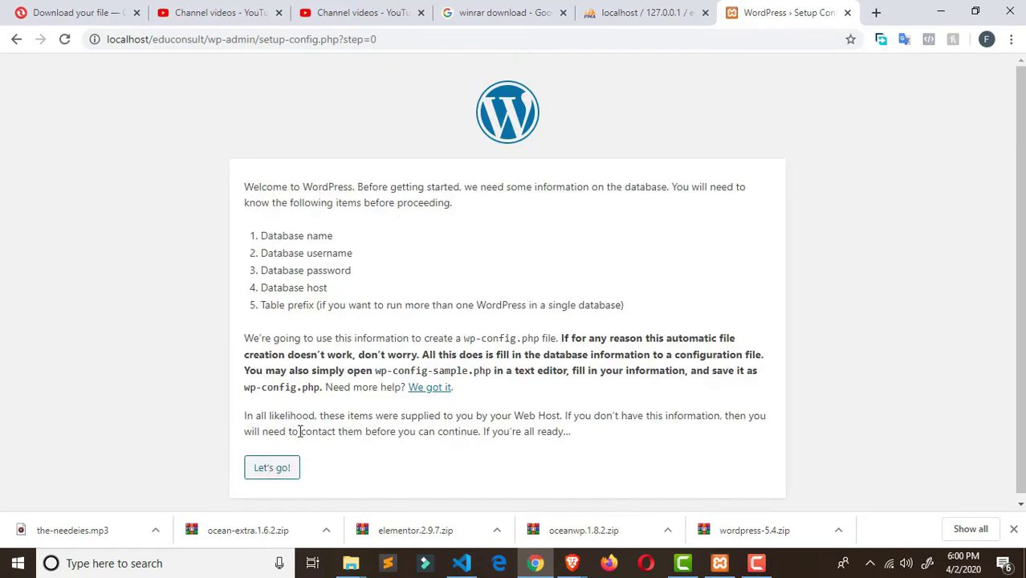
Step: Submit database name educonsultdb, username root and an empty password
{"action": "left_click", "coordinate": [294, 475]}
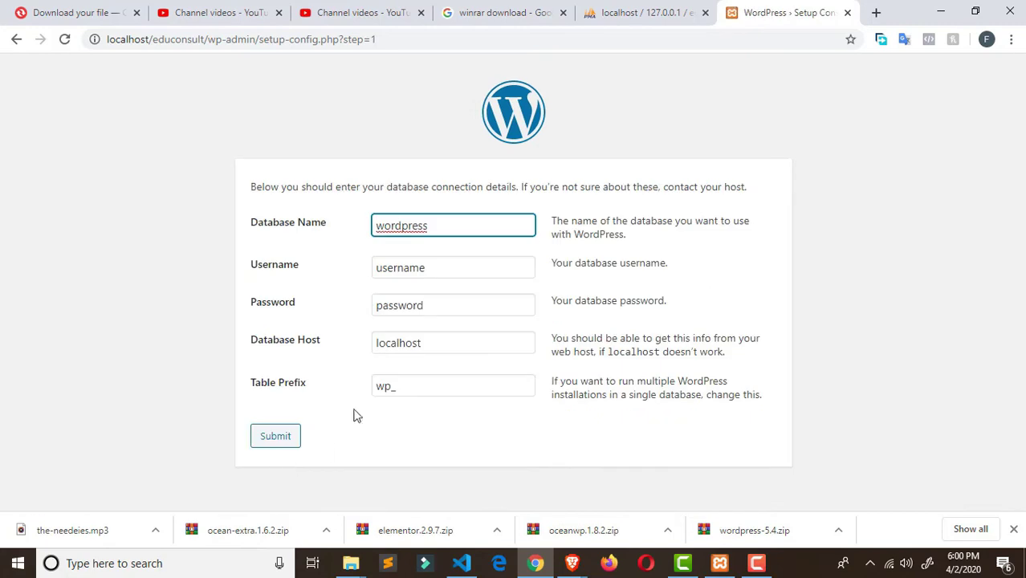
{"action": "left_click_drag", "start_coordinate": [440, 222], "coordinate": [304, 210]}
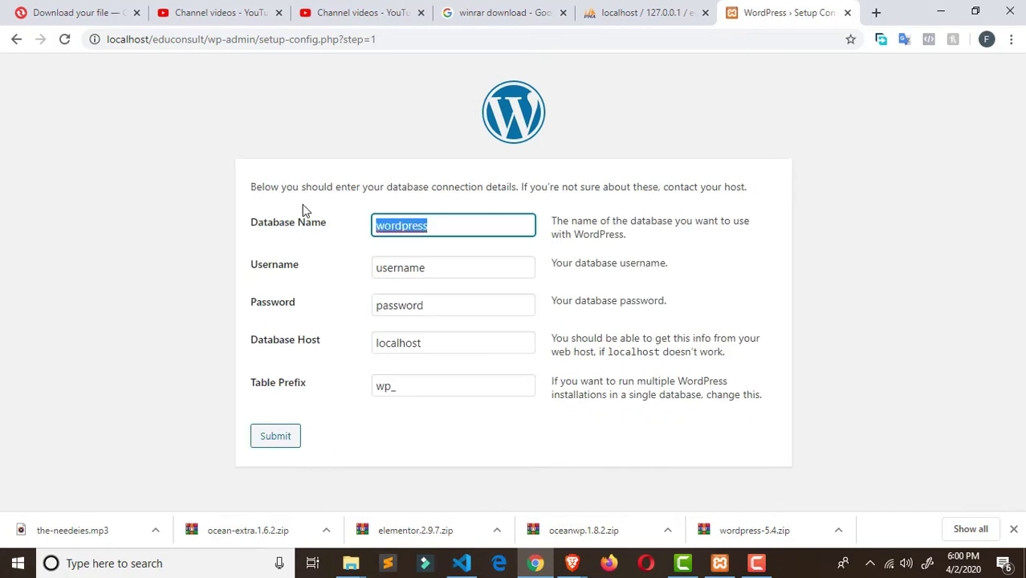
{"action": "key", "text": "ctrl+v"}
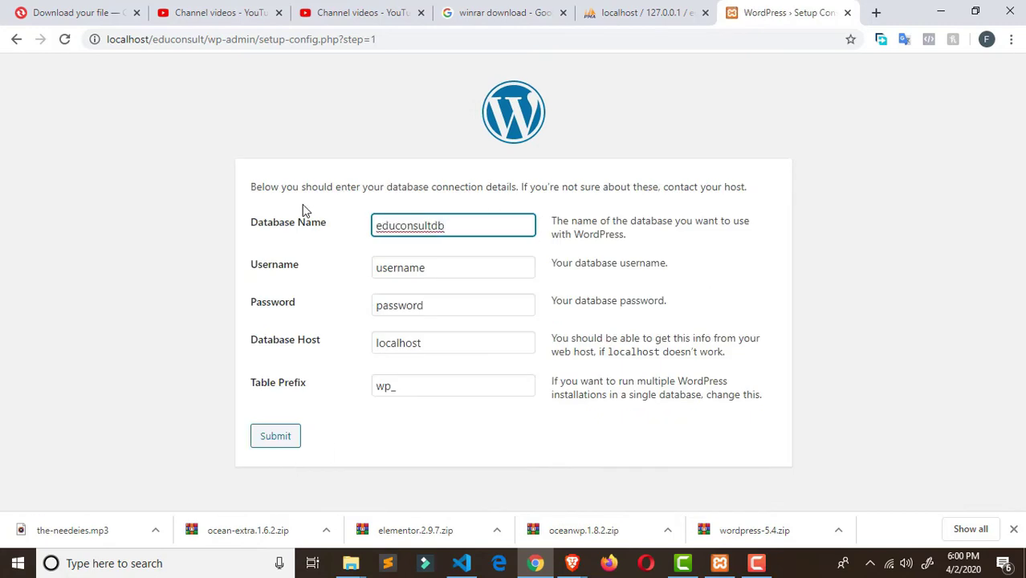
{"action": "key", "text": "ctrl+a"}
{"action": "left_click", "coordinate": [273, 247]}
{"action": "double_click", "coordinate": [449, 271]}
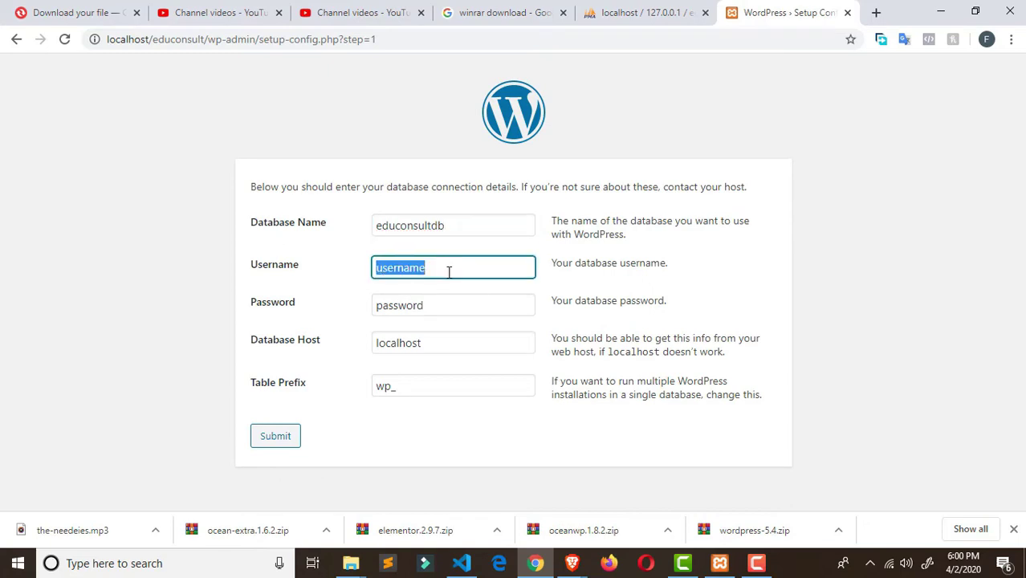
{"action": "type", "text": "r"}
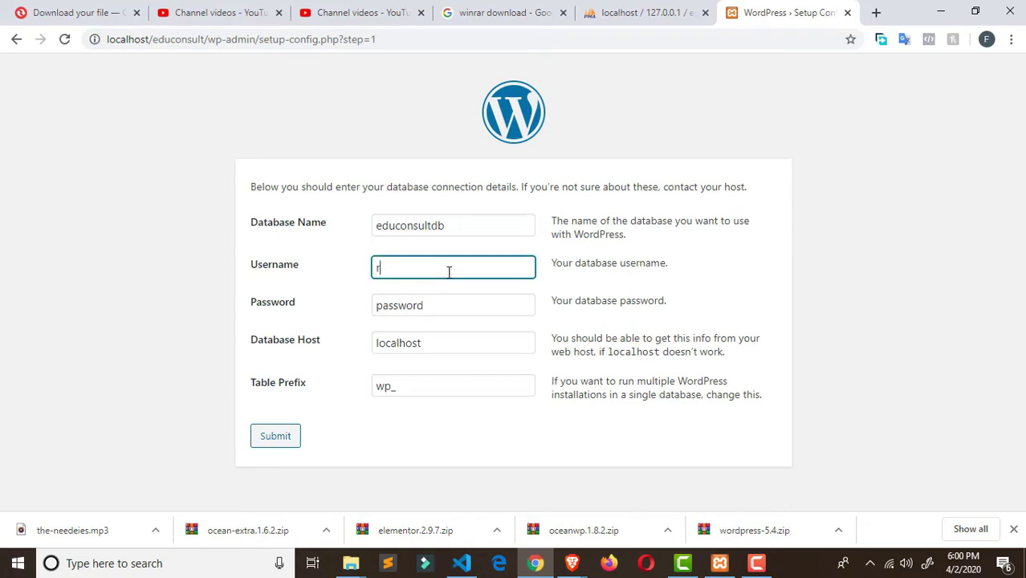
{"action": "type", "text": "oot"}
{"action": "left_click", "coordinate": [442, 298]}
{"action": "key", "text": "BackSpace"}
{"action": "key", "text": "BackSpace"}
{"action": "key", "text": "BackSpace"}
{"action": "key", "text": "BackSpace"}
{"action": "key", "text": "BackSpace"}
{"action": "key", "text": "BackSpace"}
{"action": "key", "text": "BackSpace"}
{"action": "key", "text": "BackSpace"}
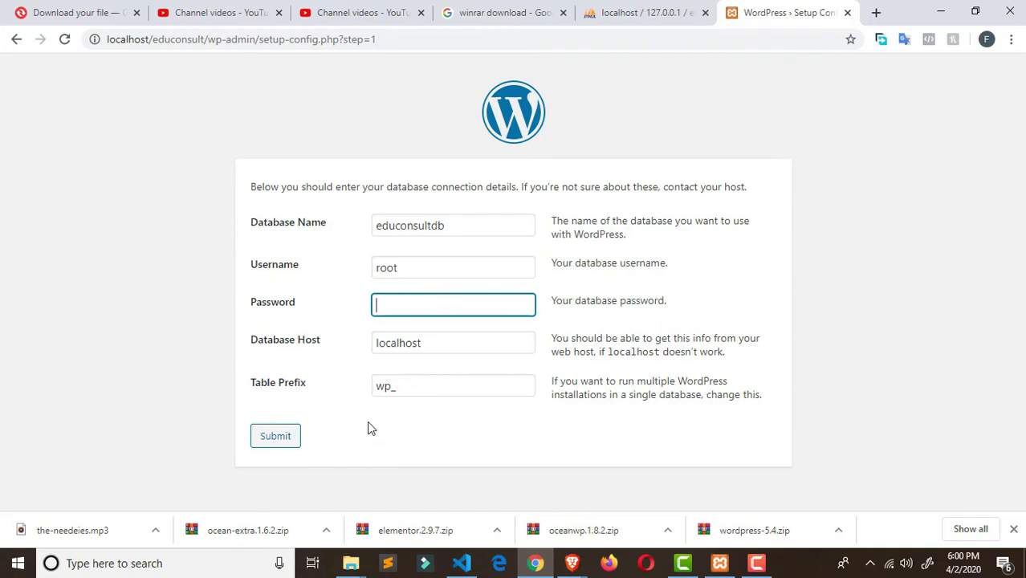
{"action": "left_click", "coordinate": [289, 438]}
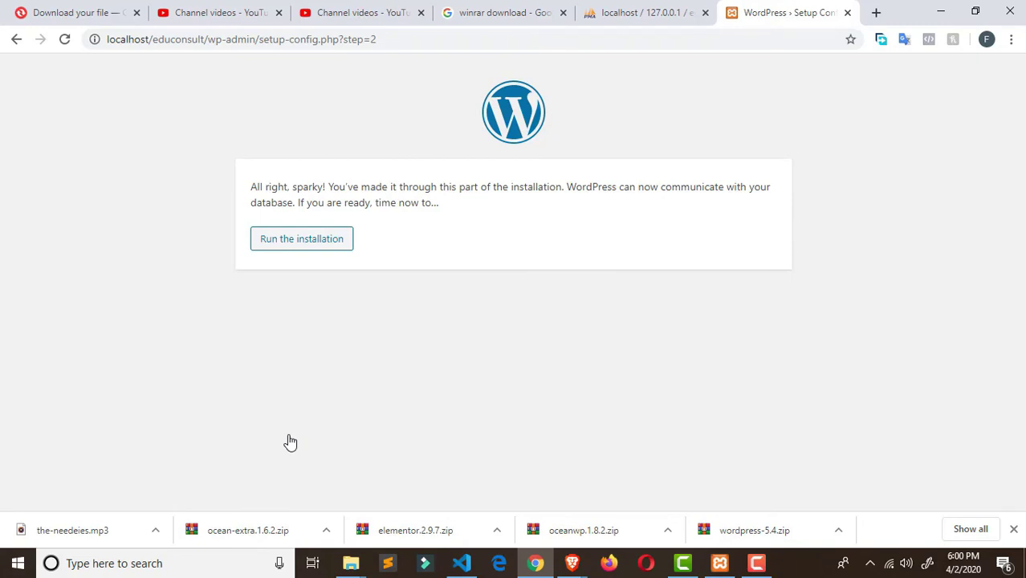
Step: Enter site title Educonsult, username admin and an initial password in the install form
{"action": "left_click", "coordinate": [322, 244]}
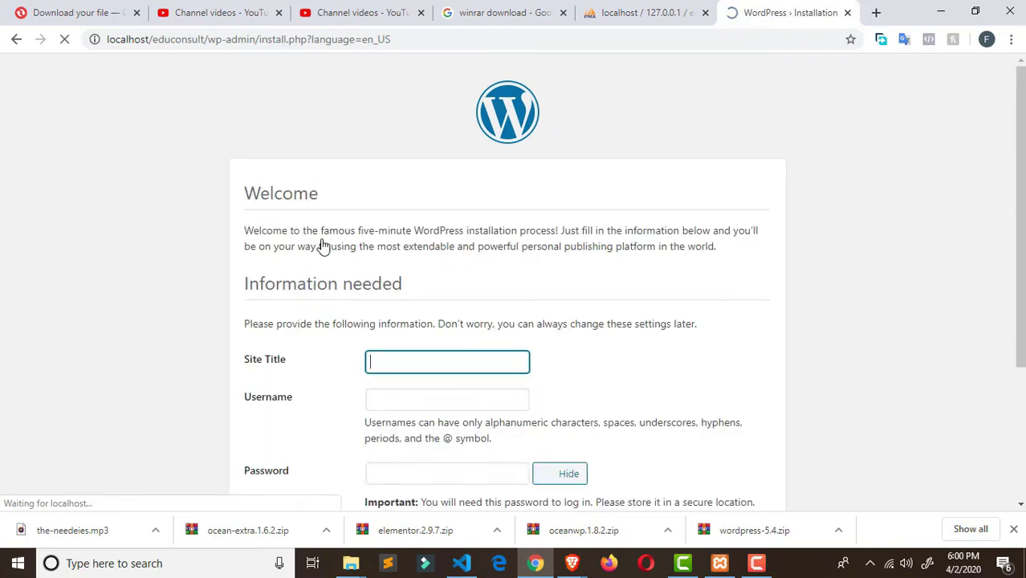
{"action": "scroll", "coordinate": [402, 322], "scroll_direction": "down", "scroll_amount": 1}
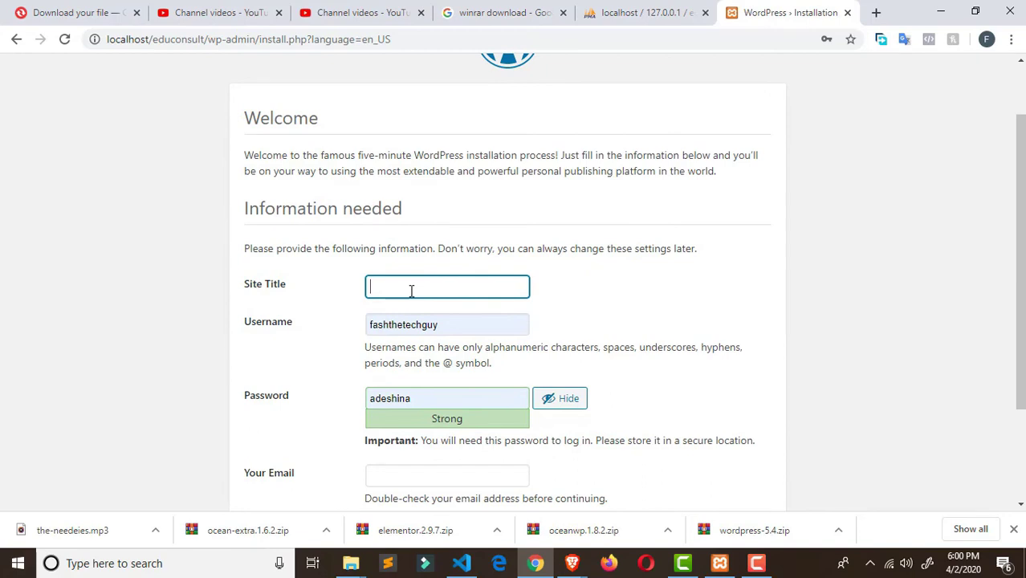
{"action": "type", "text": "e"}
{"action": "key", "text": "BackSpace"}
{"action": "type", "text": "Educo"}
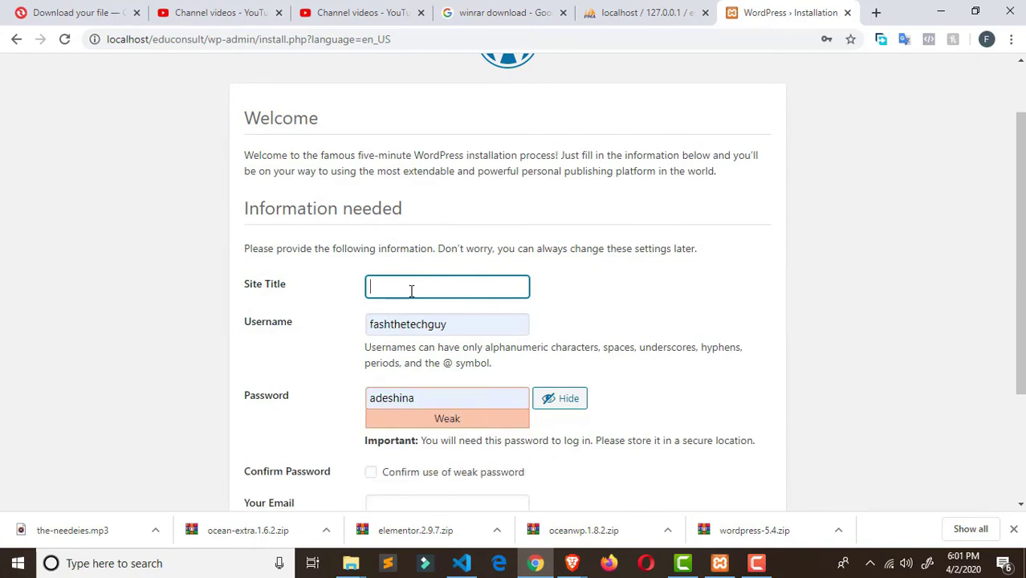
{"action": "type", "text": "nsult"}
{"action": "key", "text": "Tab"}
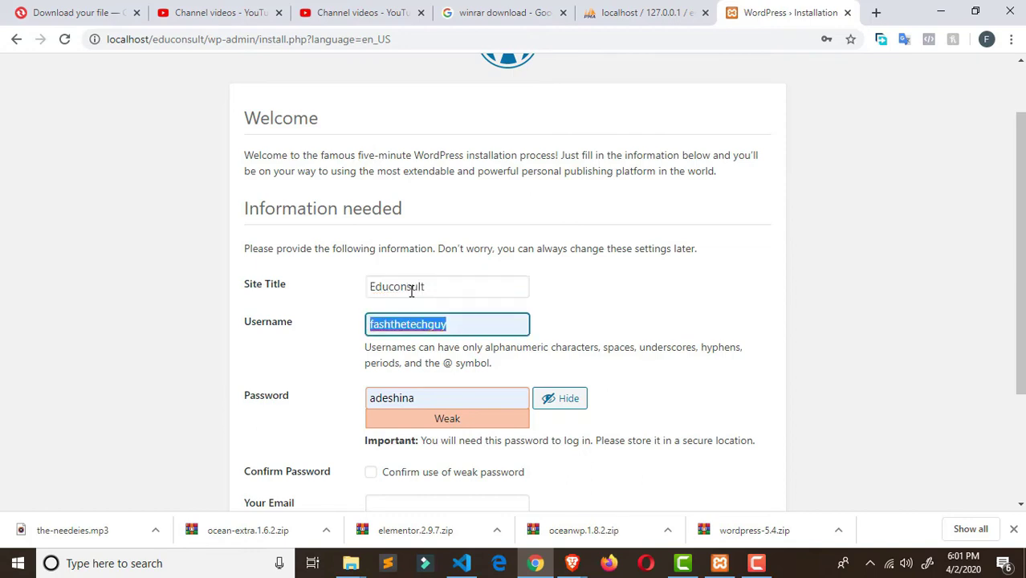
{"action": "key", "text": "BackSpace"}
{"action": "type", "text": "admin"}
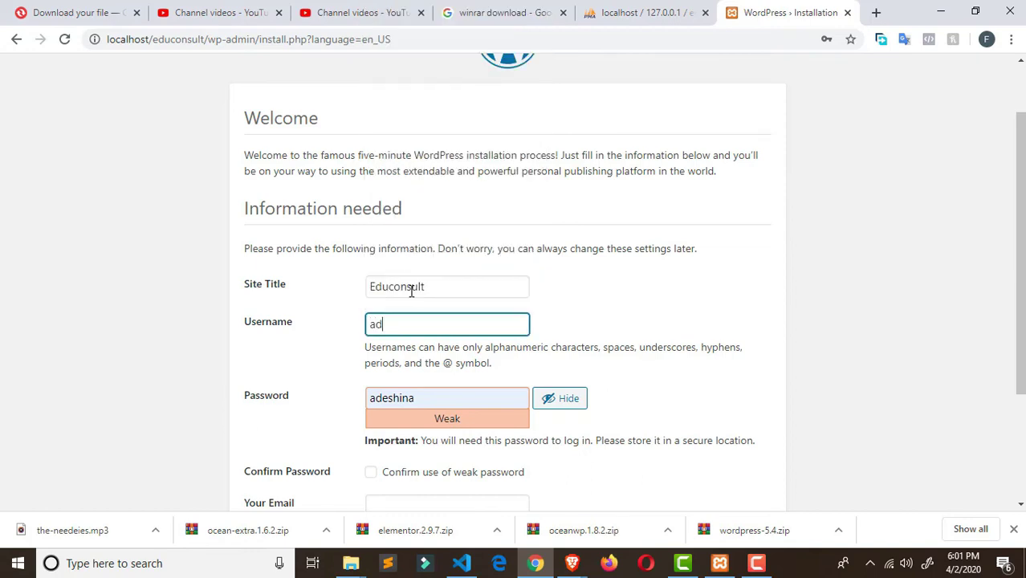
{"action": "key", "text": "Tab"}
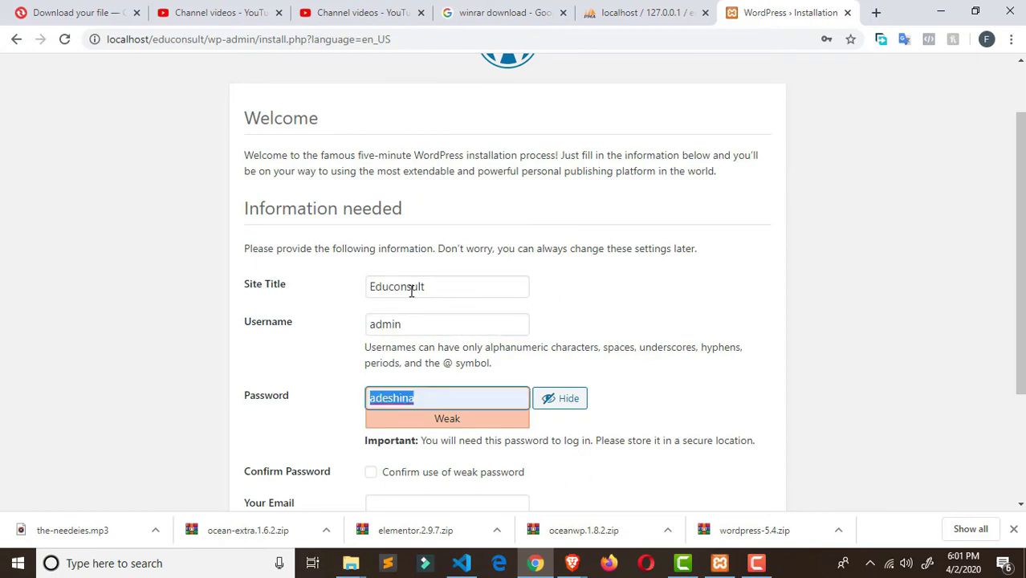
{"action": "key", "text": "BackSpace"}
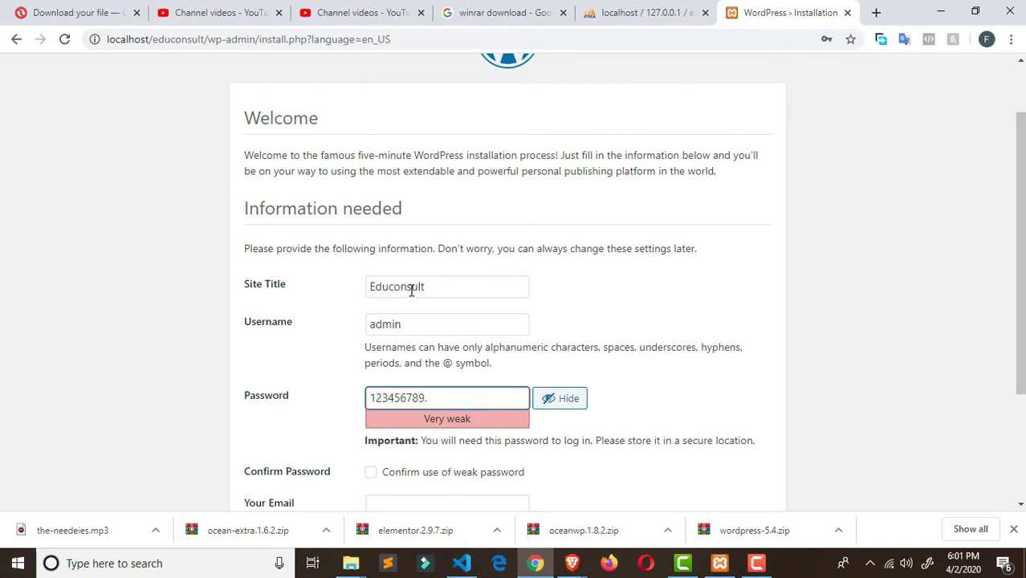
Step: Fill the admin e-mail with the saved address and replace the weak password with a stronger one
{"action": "scroll", "coordinate": [586, 287], "scroll_direction": "down", "scroll_amount": 2}
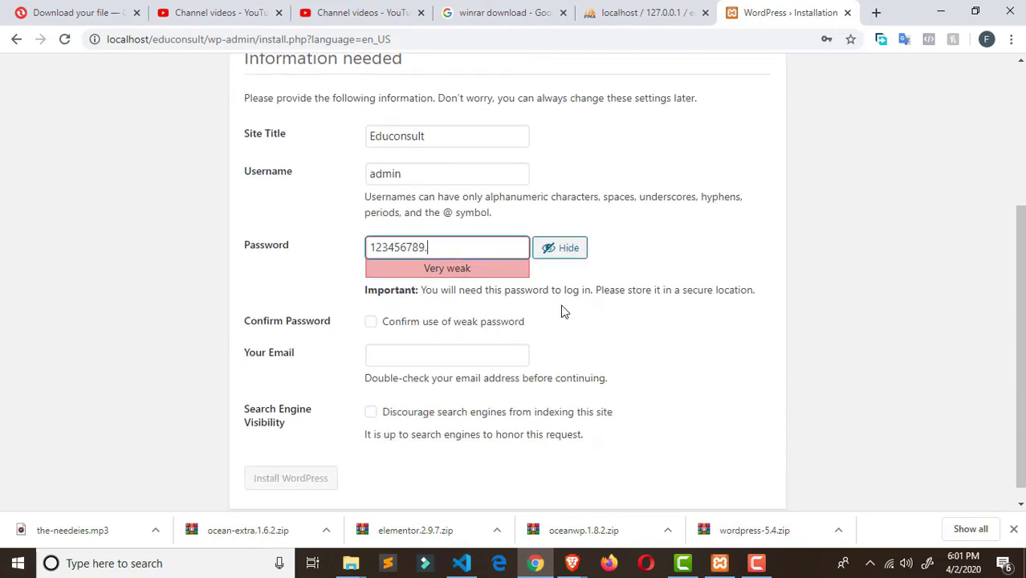
{"action": "left_click", "coordinate": [411, 347]}
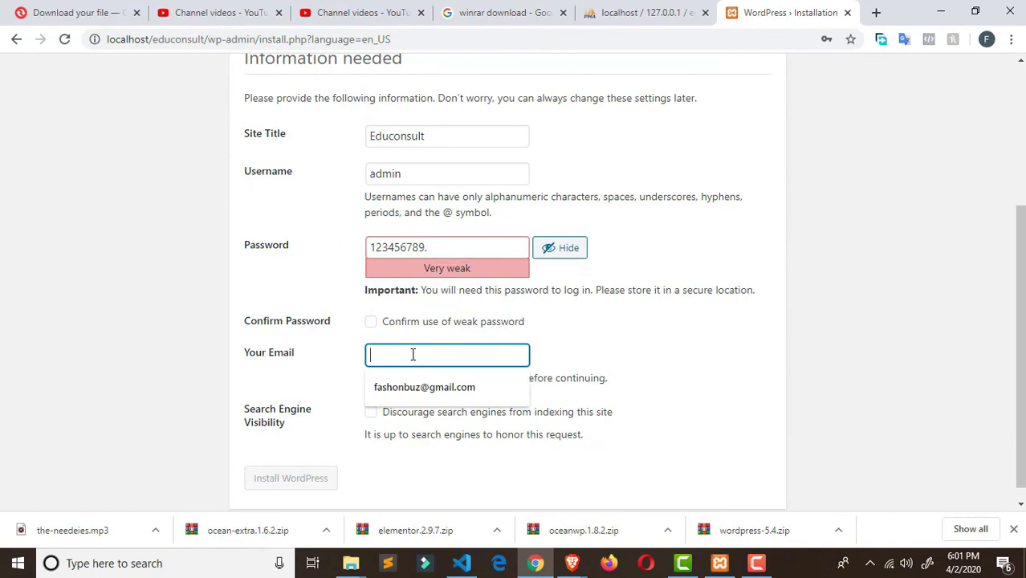
{"action": "left_click", "coordinate": [453, 392]}
{"action": "scroll", "coordinate": [645, 383], "scroll_direction": "down", "scroll_amount": 1}
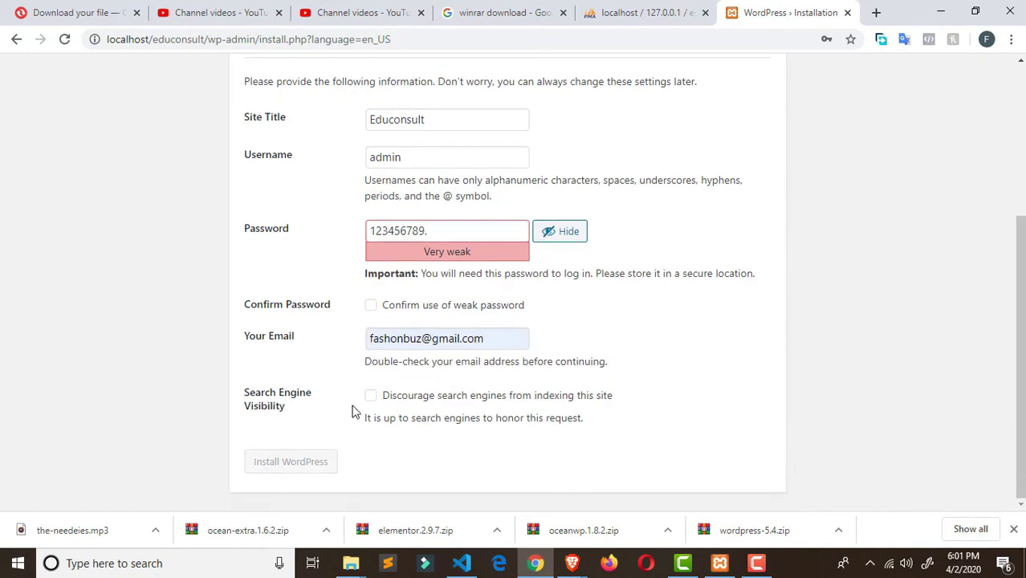
{"action": "scroll", "coordinate": [481, 376], "scroll_direction": "up", "scroll_amount": 2}
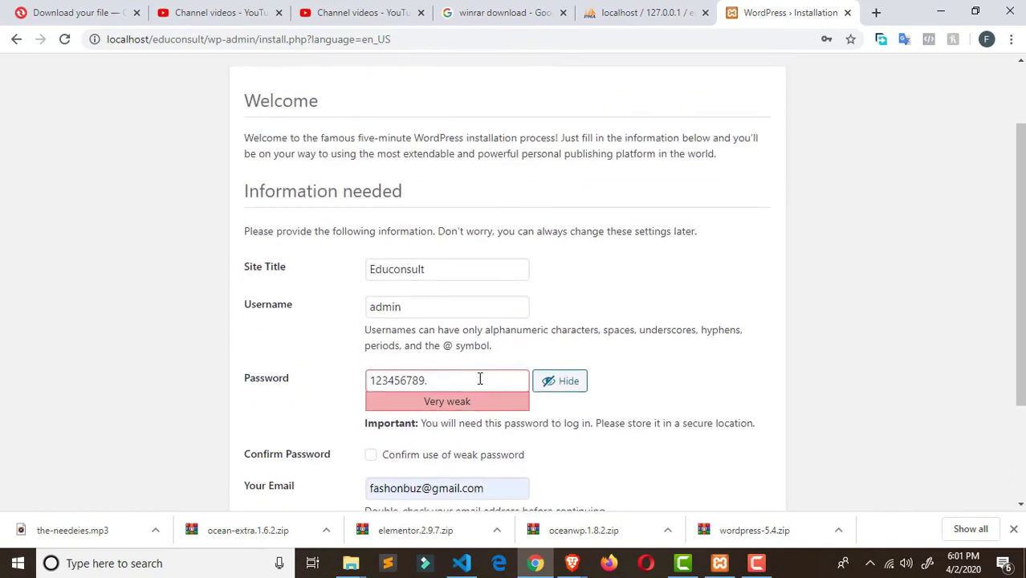
{"action": "scroll", "coordinate": [479, 378], "scroll_direction": "down", "scroll_amount": 2}
{"action": "left_click", "coordinate": [460, 229]}
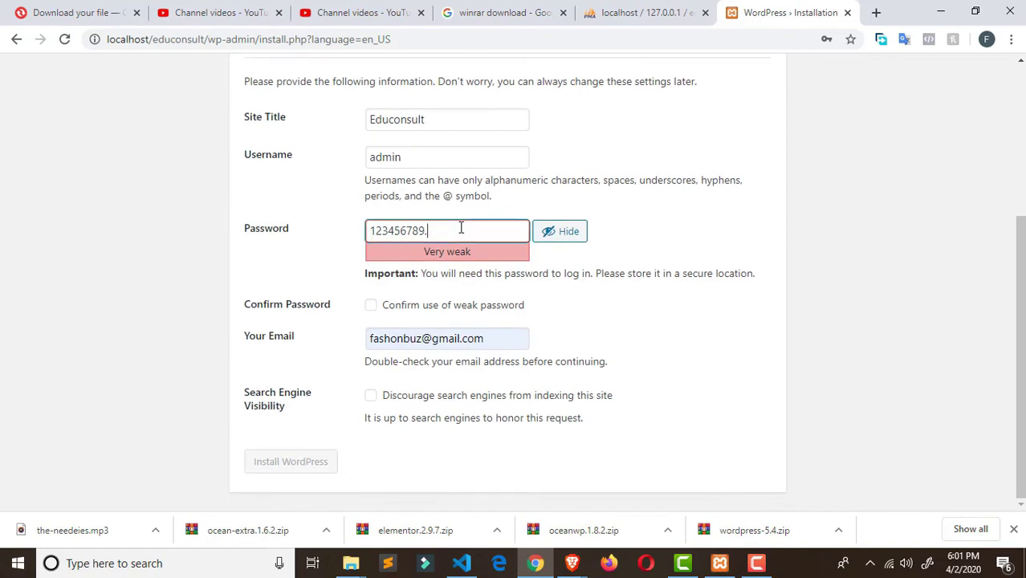
{"action": "key", "text": "BackSpace"}
{"action": "key", "text": "BackSpace"}
{"action": "key", "text": "BackSpace"}
{"action": "key", "text": "BackSpace"}
{"action": "key", "text": "BackSpace"}
{"action": "key", "text": "BackSpace"}
{"action": "key", "text": "BackSpace"}
{"action": "key", "text": "BackSpace"}
{"action": "key", "text": "BackSpace"}
{"action": "key", "text": "BackSpace"}
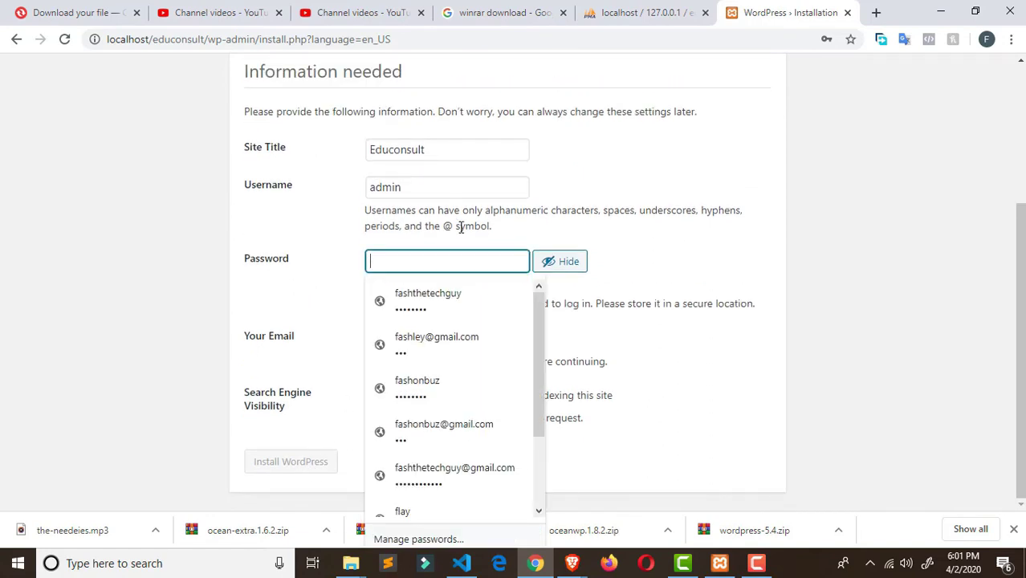
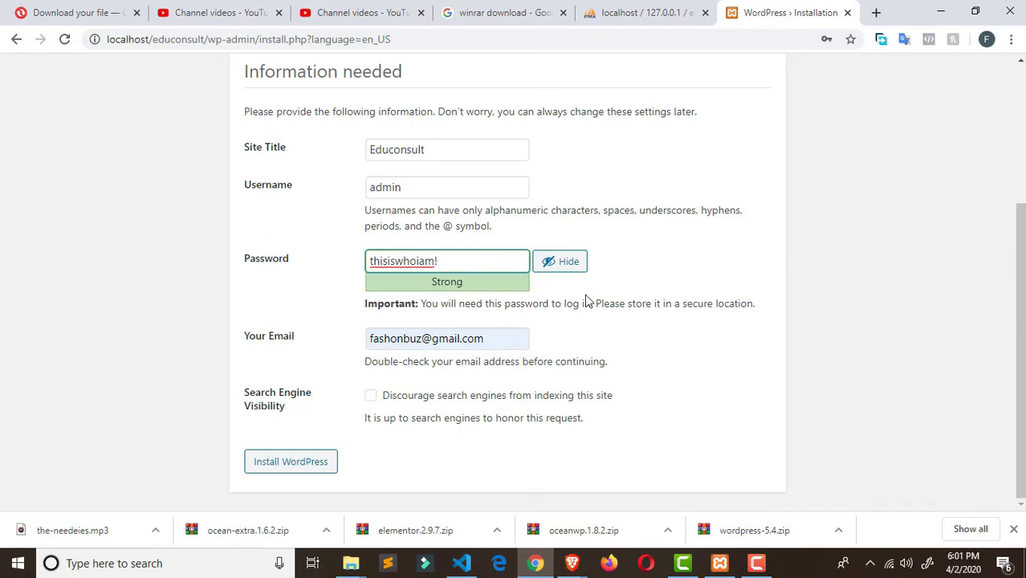
Step: Install WordPress, save the new login in Chrome, and proceed to the login page
{"action": "left_click", "coordinate": [308, 466]}
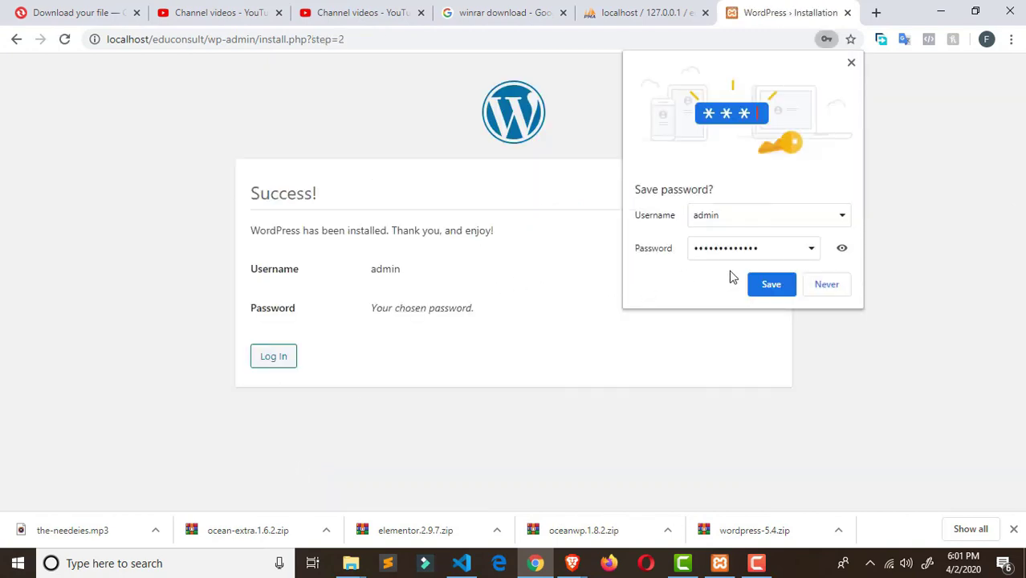
{"action": "left_click", "coordinate": [778, 291]}
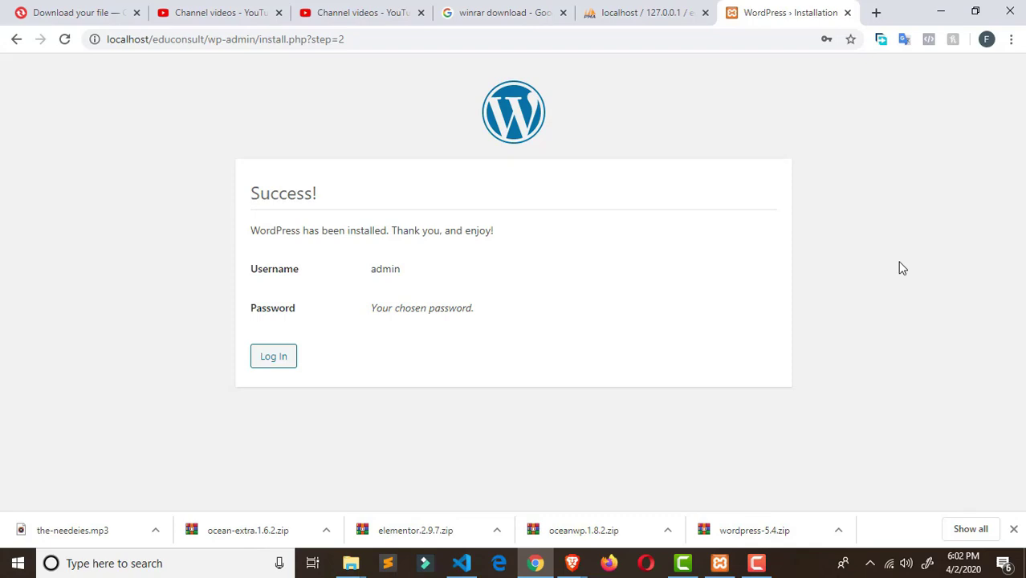
{"action": "left_click", "coordinate": [280, 362]}
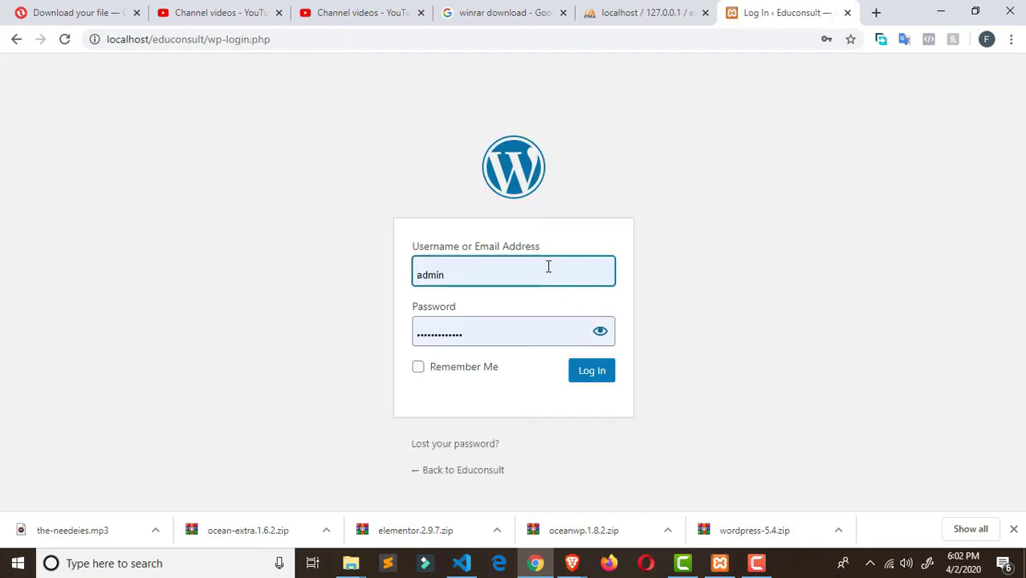
Step: Log in with the saved admin credentials, briefly revealing the password to check it
{"action": "left_click", "coordinate": [549, 266]}
{"action": "left_click", "coordinate": [790, 255]}
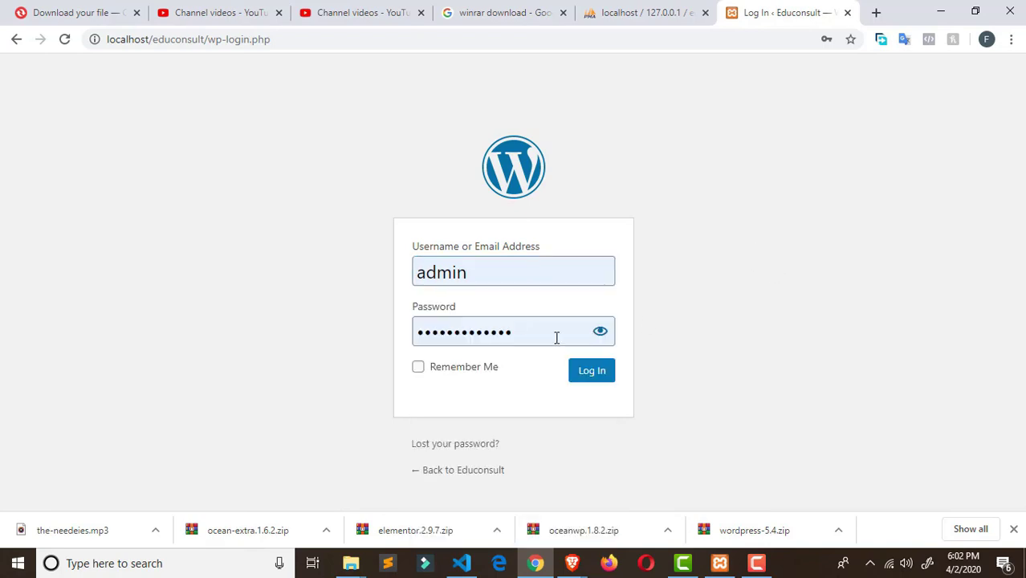
{"action": "left_click", "coordinate": [600, 331]}
{"action": "left_click", "coordinate": [600, 331]}
{"action": "left_click", "coordinate": [761, 303]}
{"action": "left_click", "coordinate": [591, 371]}
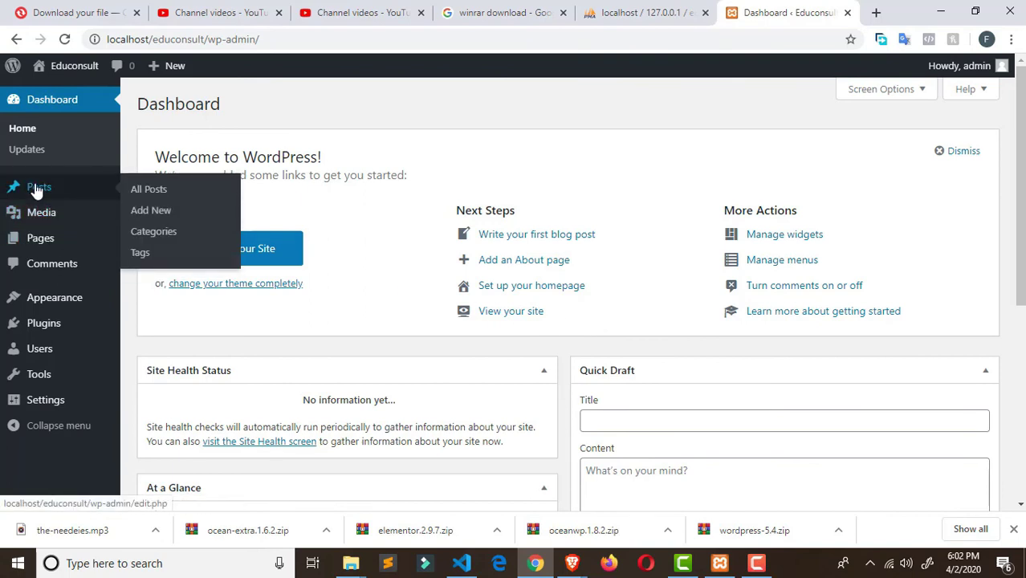
Step: Open Appearance > Themes and browse Twenty Twenty, OceanWP, Twenty Nineteen and Twenty Seventeen
{"action": "mouse_move", "coordinate": [45, 297]}
{"action": "left_click", "coordinate": [142, 300]}
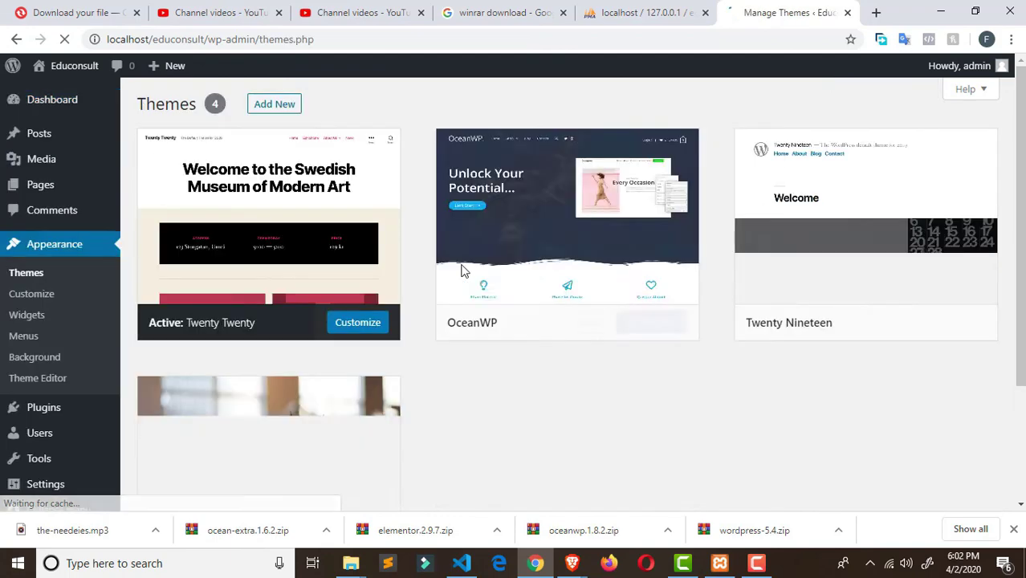
{"action": "scroll", "coordinate": [462, 271], "scroll_direction": "down", "scroll_amount": 2}
{"action": "scroll", "coordinate": [462, 271], "scroll_direction": "up", "scroll_amount": 2}
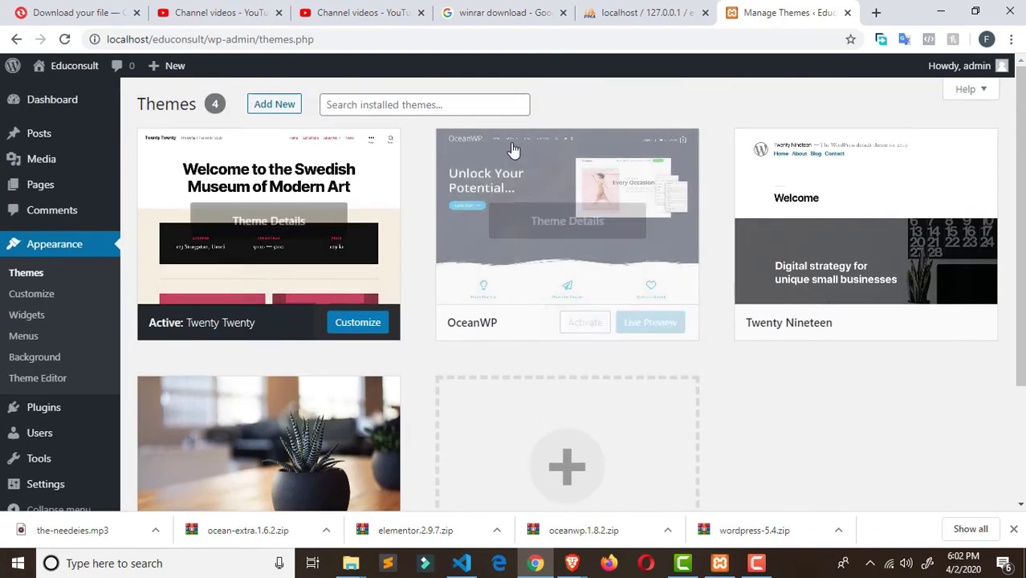
{"action": "scroll", "coordinate": [522, 273], "scroll_direction": "down", "scroll_amount": 2}
{"action": "scroll", "coordinate": [517, 282], "scroll_direction": "up", "scroll_amount": 2}
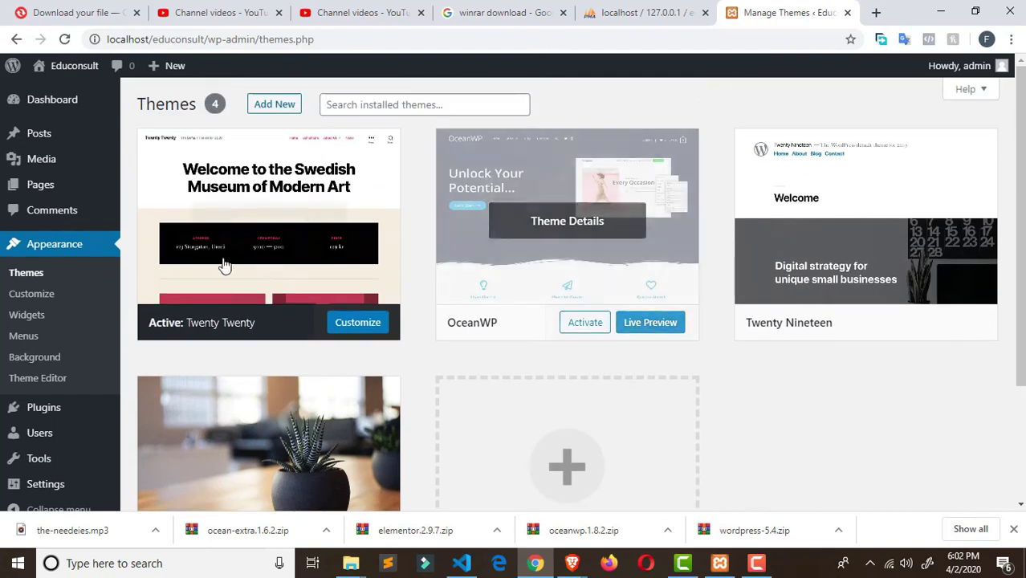
{"action": "scroll", "coordinate": [489, 291], "scroll_direction": "down", "scroll_amount": 2}
{"action": "scroll", "coordinate": [444, 277], "scroll_direction": "up", "scroll_amount": 2}
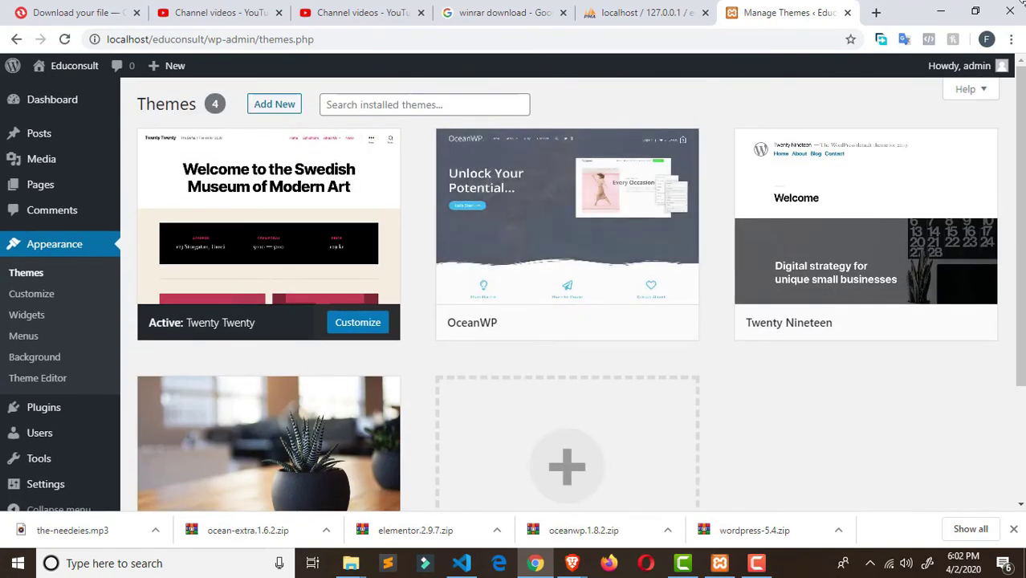
{"action": "scroll", "coordinate": [64, 345], "scroll_direction": "down", "scroll_amount": 2}
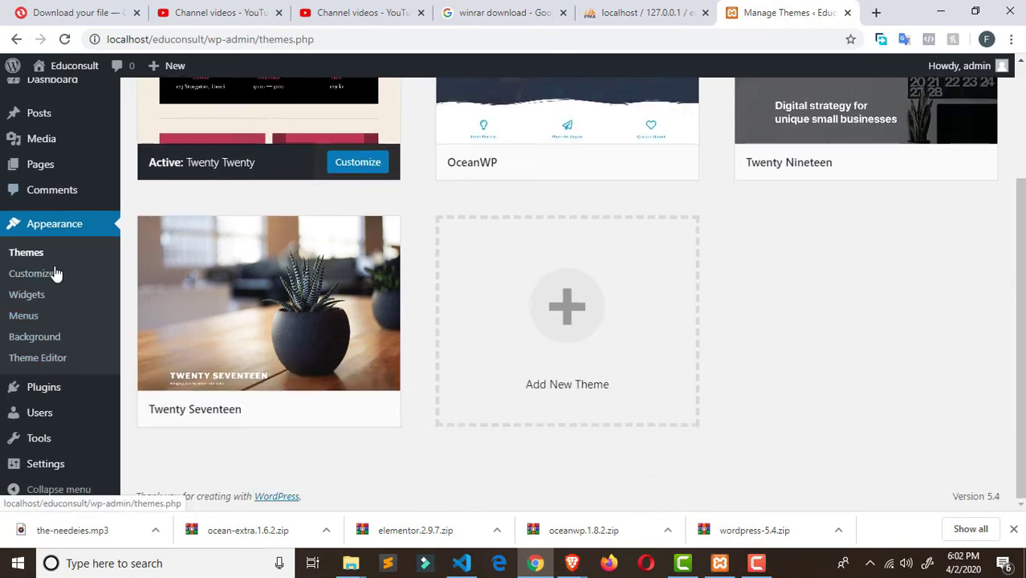
{"action": "scroll", "coordinate": [56, 269], "scroll_direction": "up", "scroll_amount": 2}
{"action": "mouse_move", "coordinate": [42, 148]}
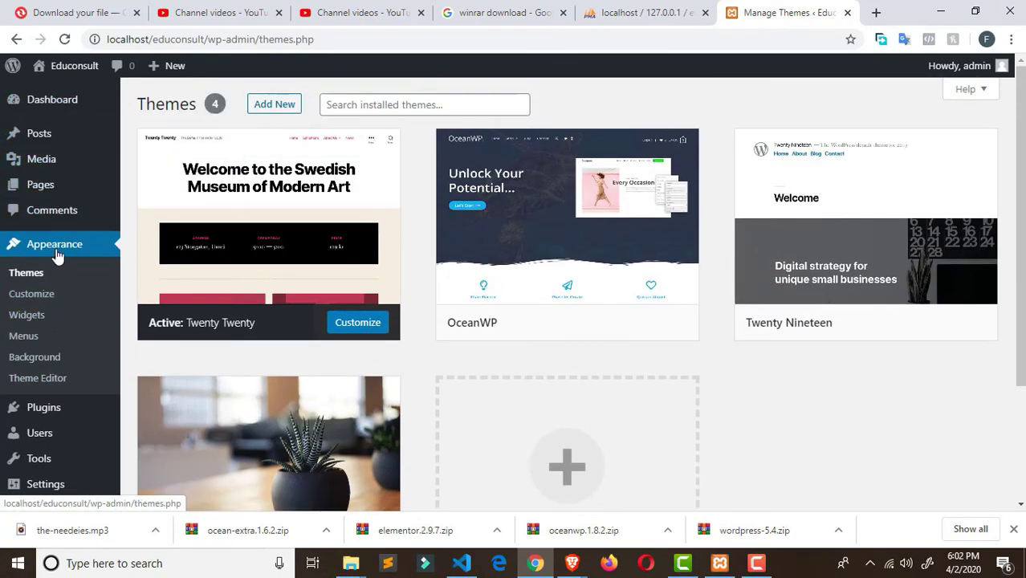
{"action": "scroll", "coordinate": [69, 419], "scroll_direction": "down", "scroll_amount": 2}
Step: Open Plugins > Installed Plugins and scroll through the four inactive plugins
{"action": "mouse_move", "coordinate": [65, 387]}
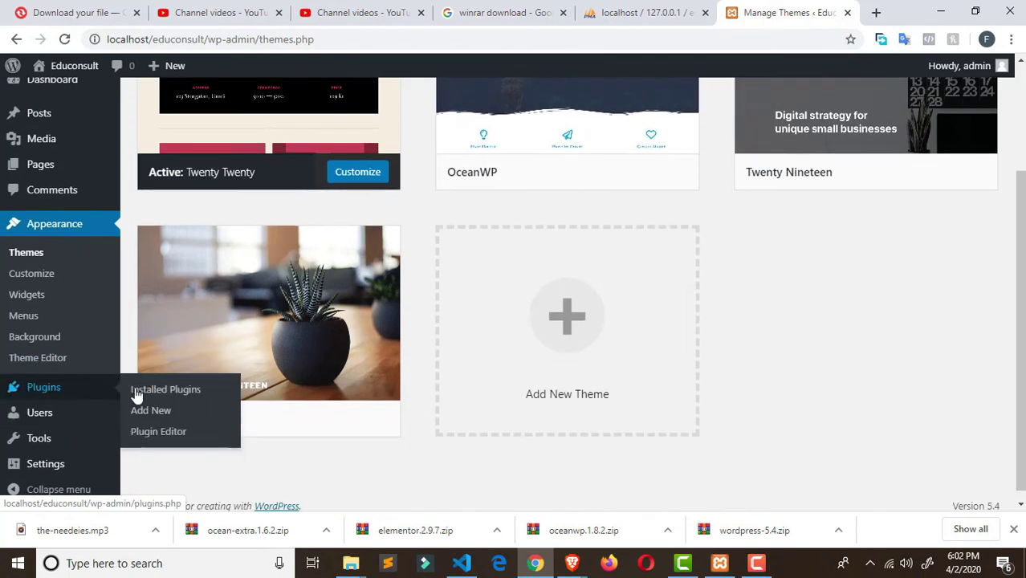
{"action": "left_click", "coordinate": [179, 390]}
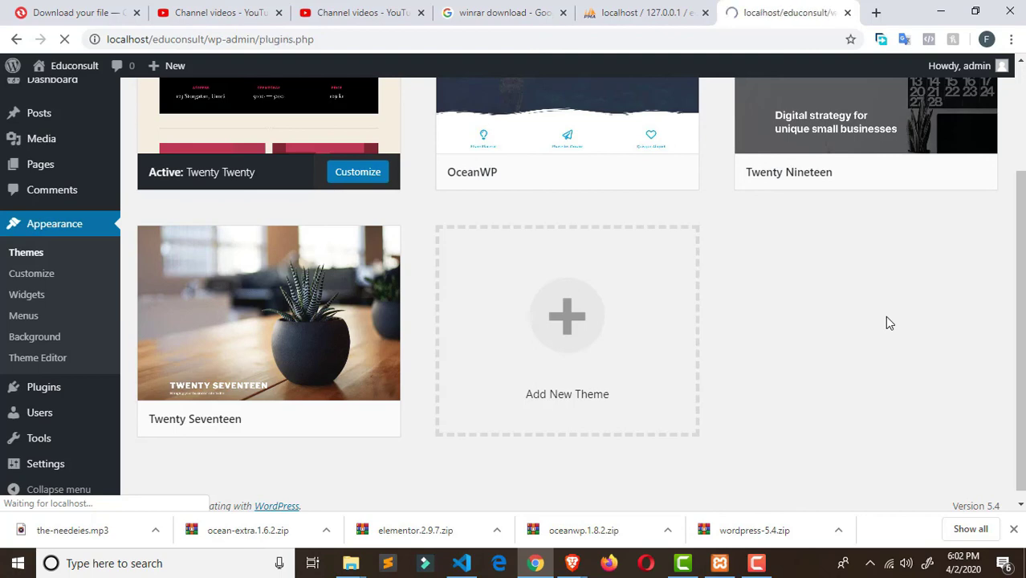
{"action": "scroll", "coordinate": [831, 354], "scroll_direction": "down", "scroll_amount": 2}
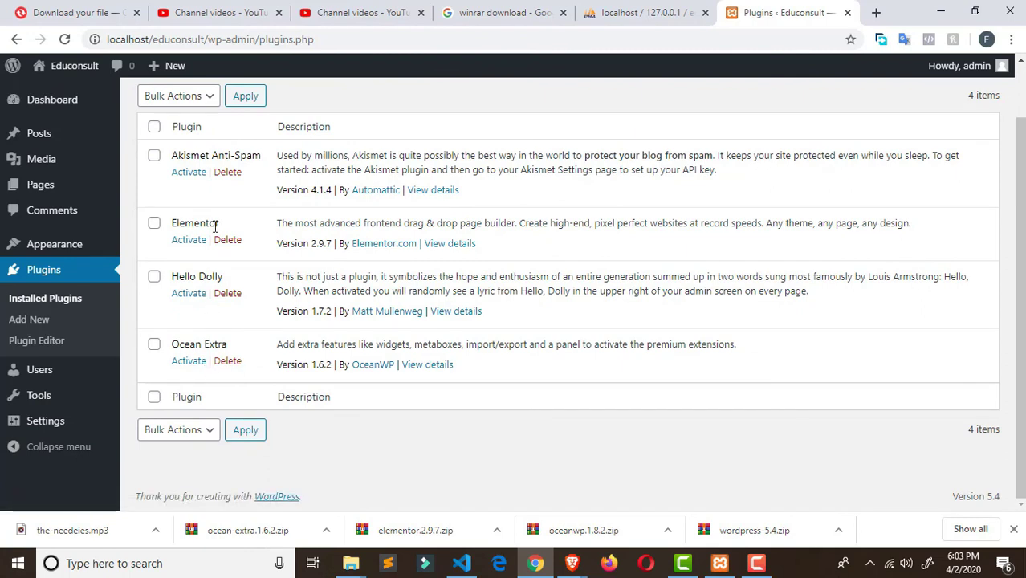
{"action": "scroll", "coordinate": [520, 270], "scroll_direction": "up", "scroll_amount": 2}
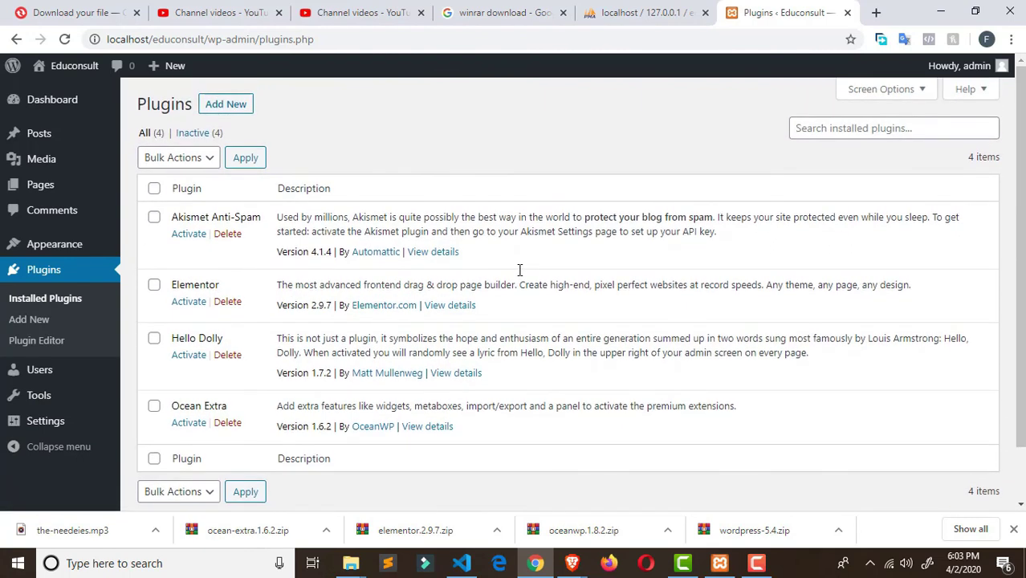